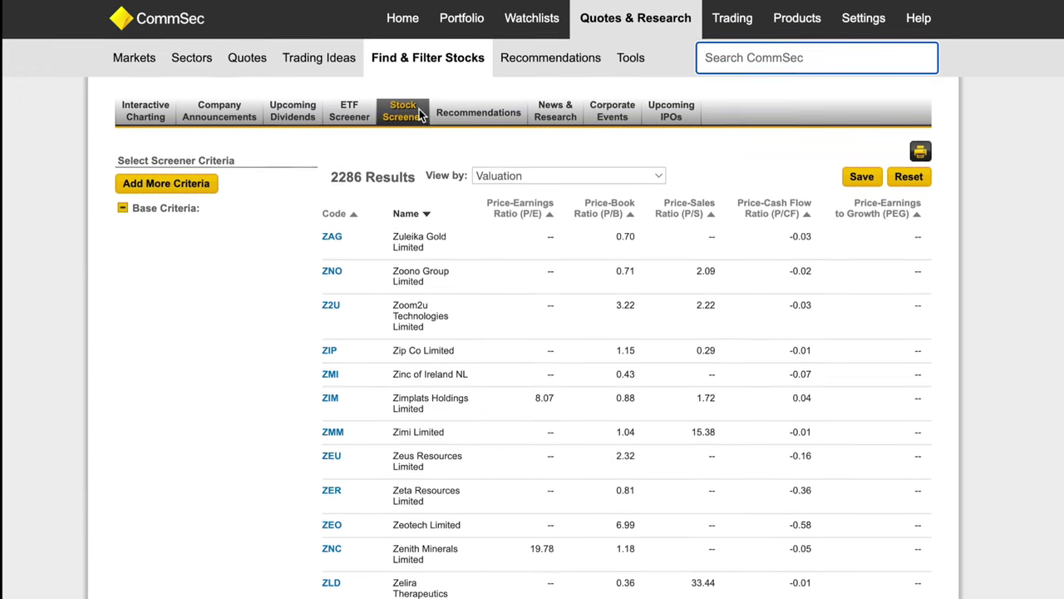
# - Filter the CommSec screener to ASX200 stocks with minimum dividend yield 5.0
pyautogui.click(165, 191)
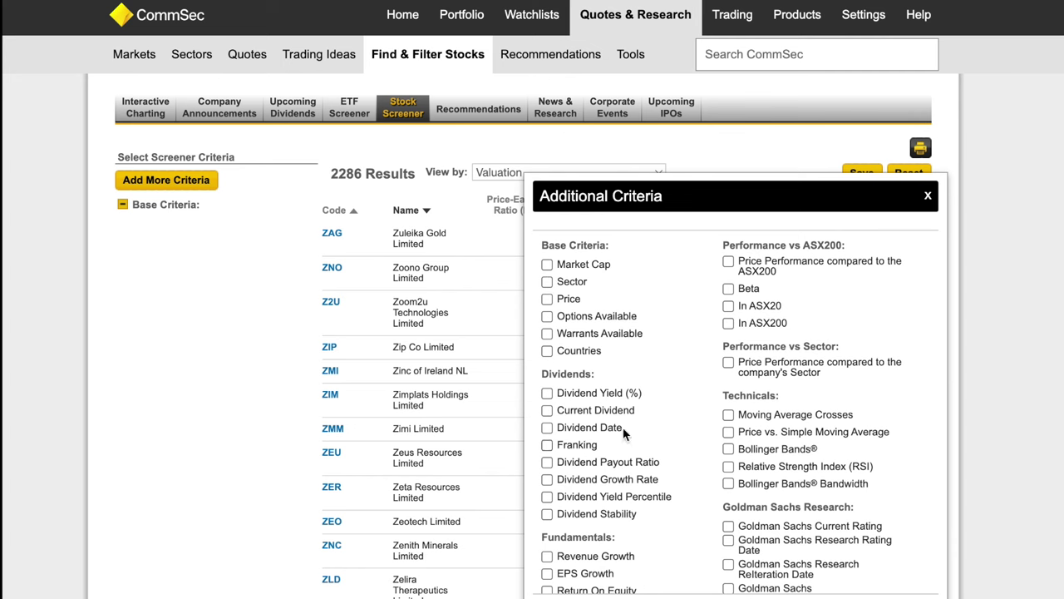
pyautogui.click(729, 324)
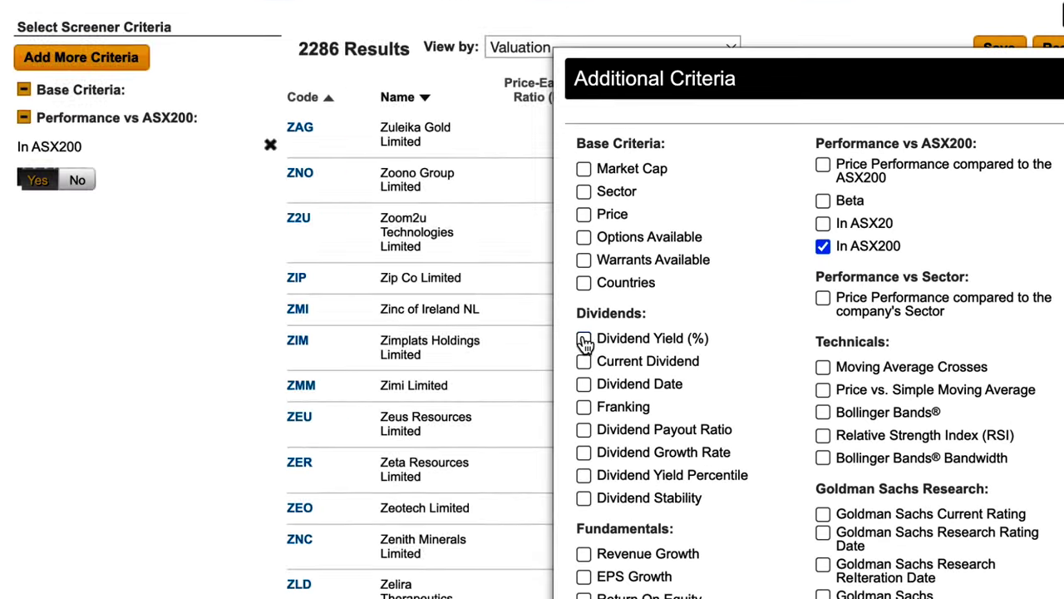
pyautogui.click(584, 338)
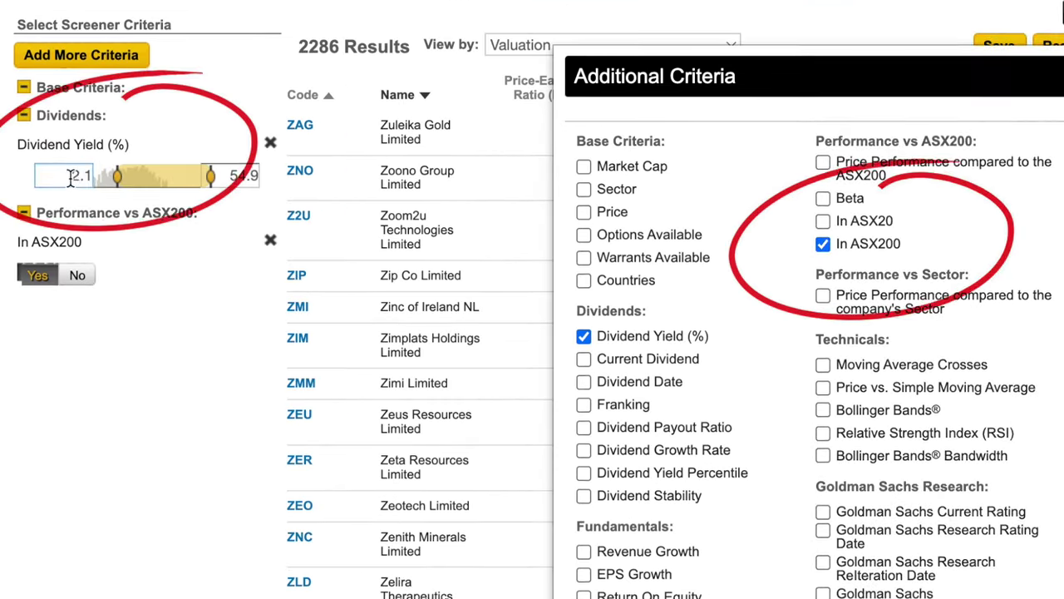
pyautogui.doubleClick(70, 177)
pyautogui.write('5.0')
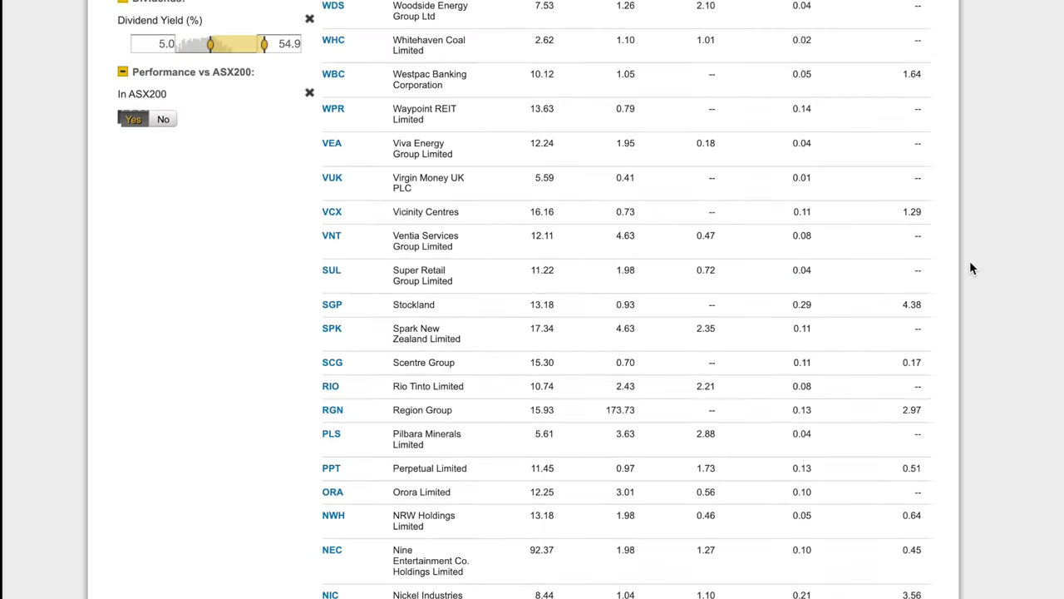
# - Scroll down and select the 59-row results table
pyautogui.scroll(-3, 969, 266)
pyautogui.scroll(-10, 969, 266)
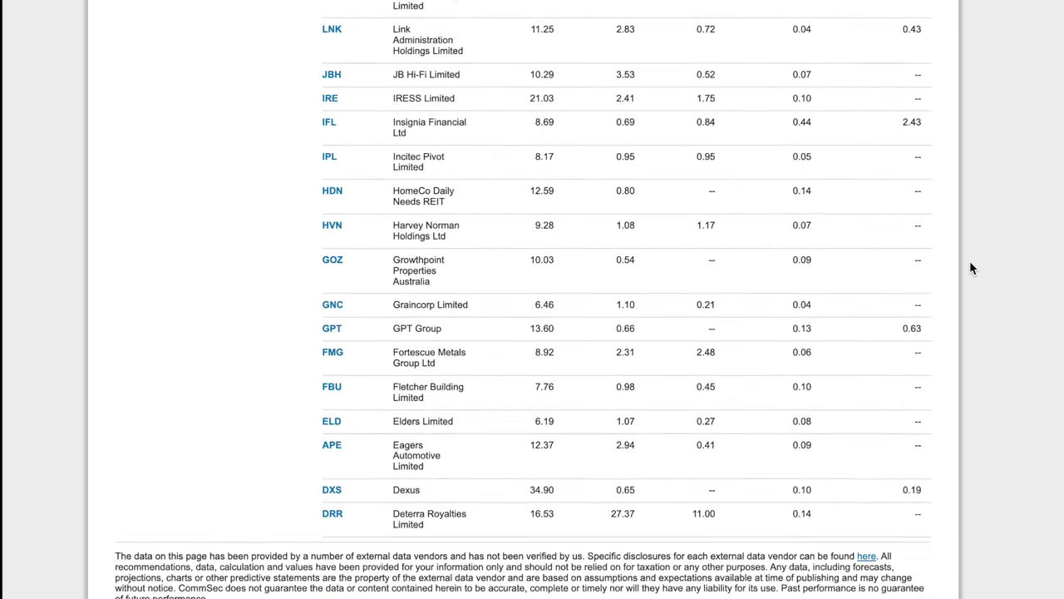
pyautogui.scroll(-4, 969, 268)
pyautogui.scroll(-3, 970, 260)
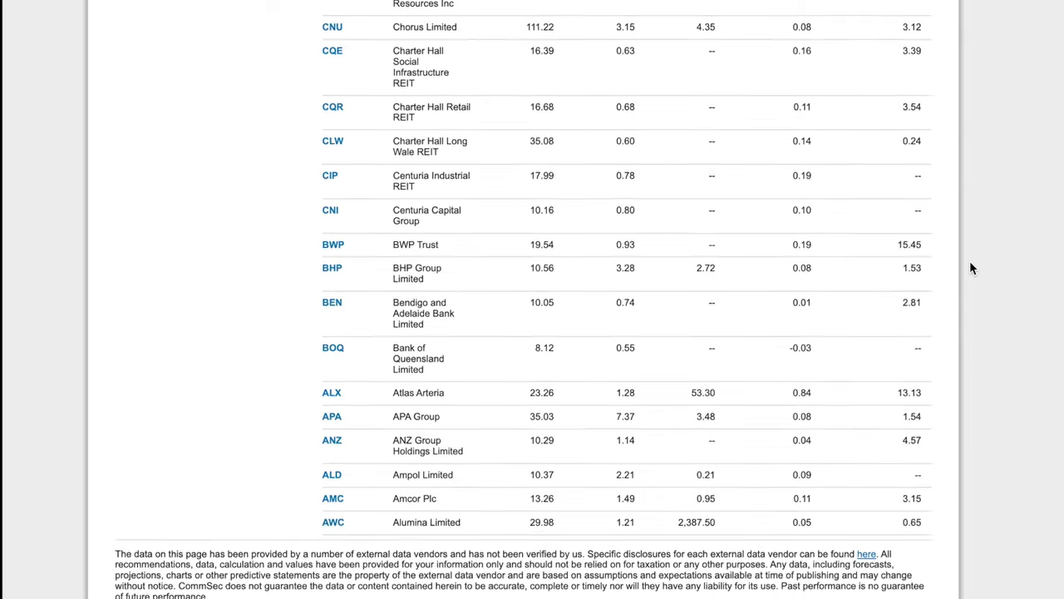
pyautogui.moveTo(931, 529)
pyautogui.mouseDown()
pyautogui.moveTo(507, 249)
pyautogui.moveTo(458, 160)
pyautogui.moveTo(360, 258)
pyautogui.mouseUp()
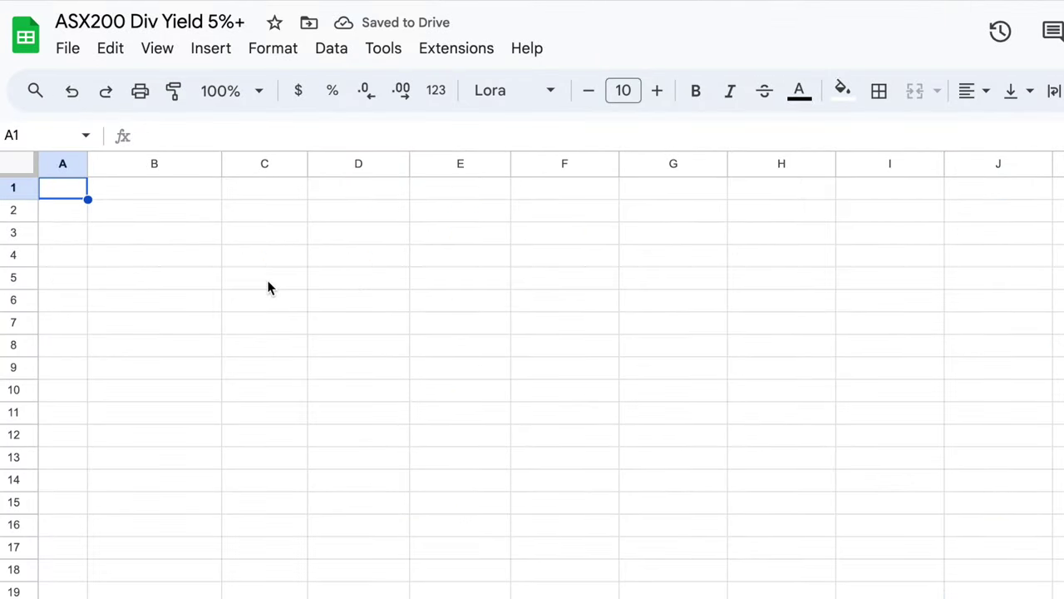
# - Paste the screened stocks into the sheet and delete ratio columns C–G
pyautogui.hotkey('ctrl', 'v')
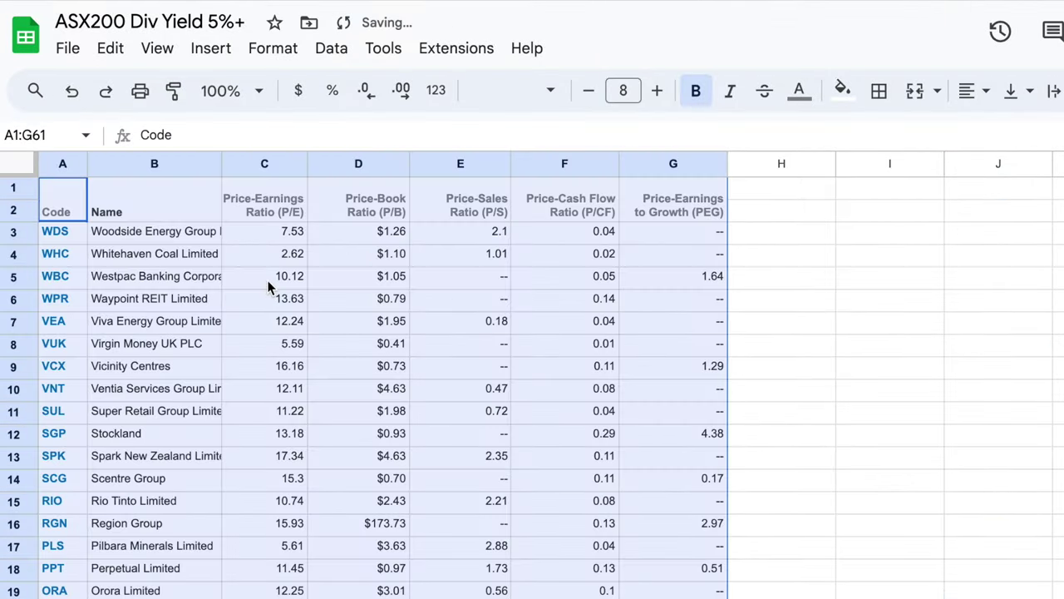
pyautogui.scroll(-6, 267, 287)
pyautogui.scroll(-3, 268, 287)
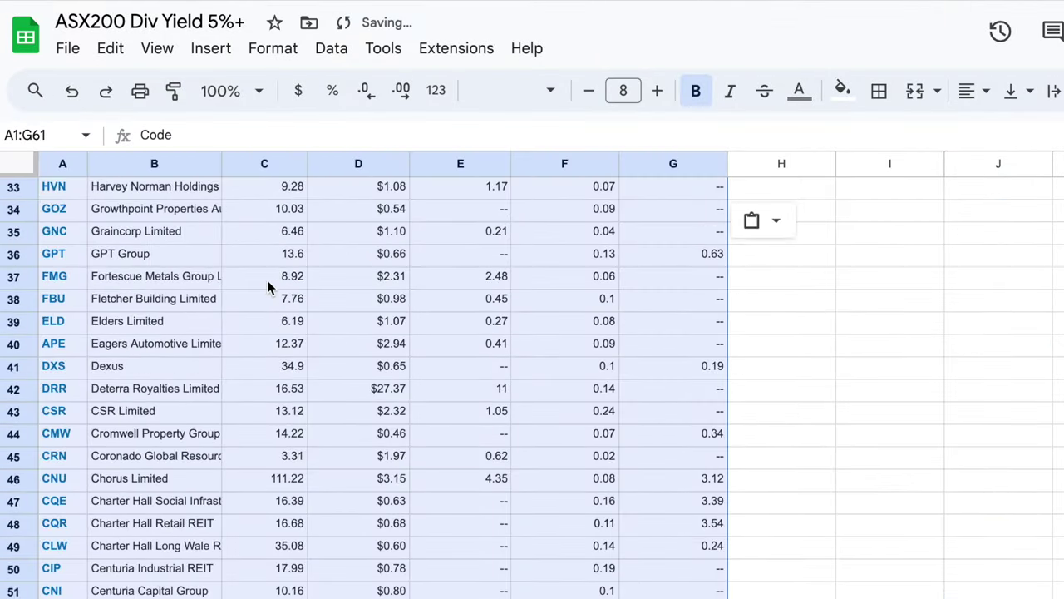
pyautogui.scroll(10, 268, 287)
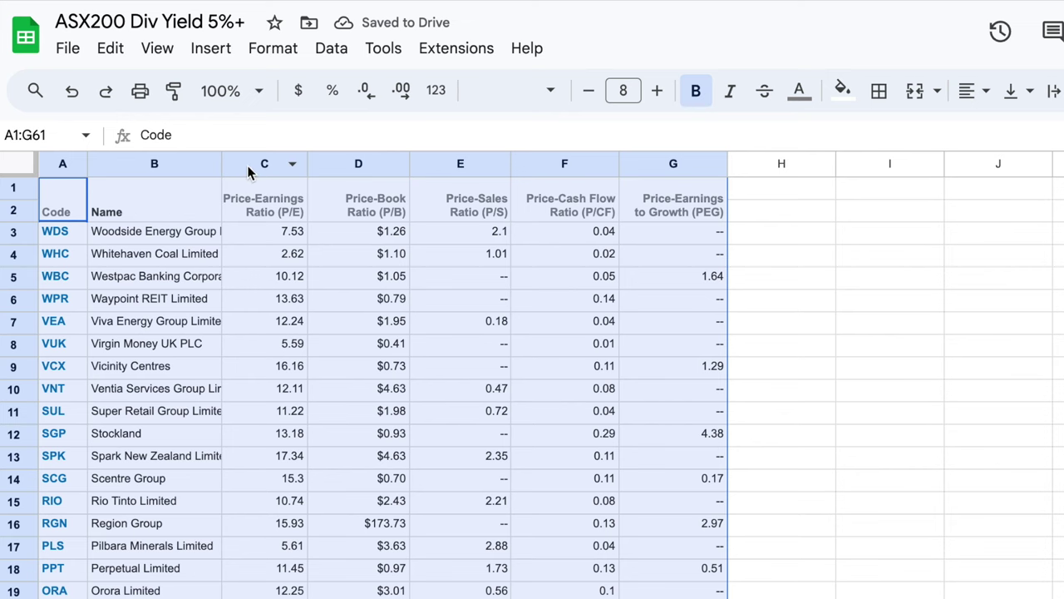
pyautogui.moveTo(249, 166); pyautogui.dragTo(654, 174)
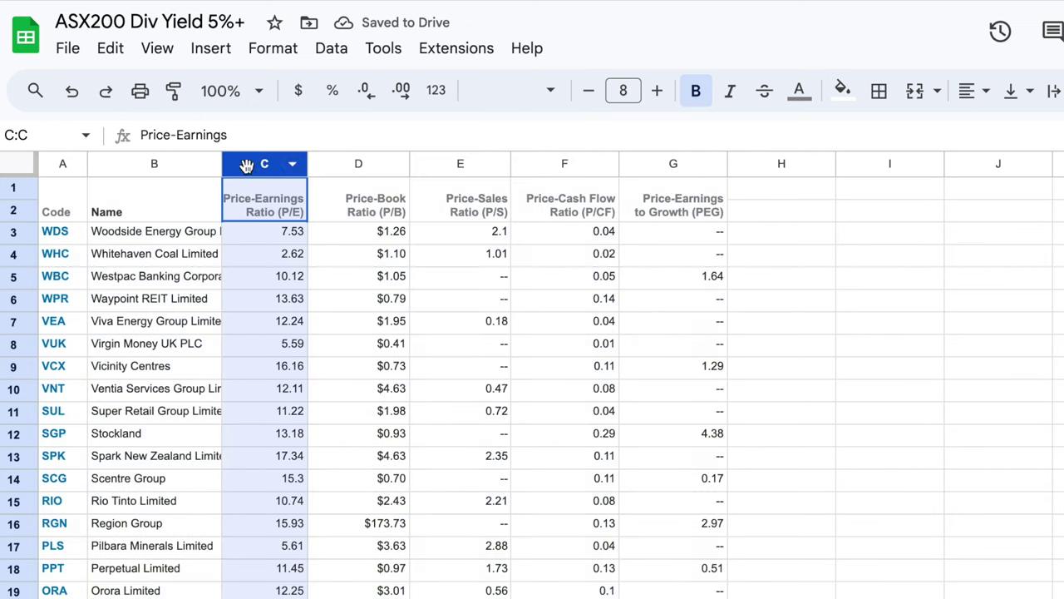
pyautogui.rightClick(646, 171)
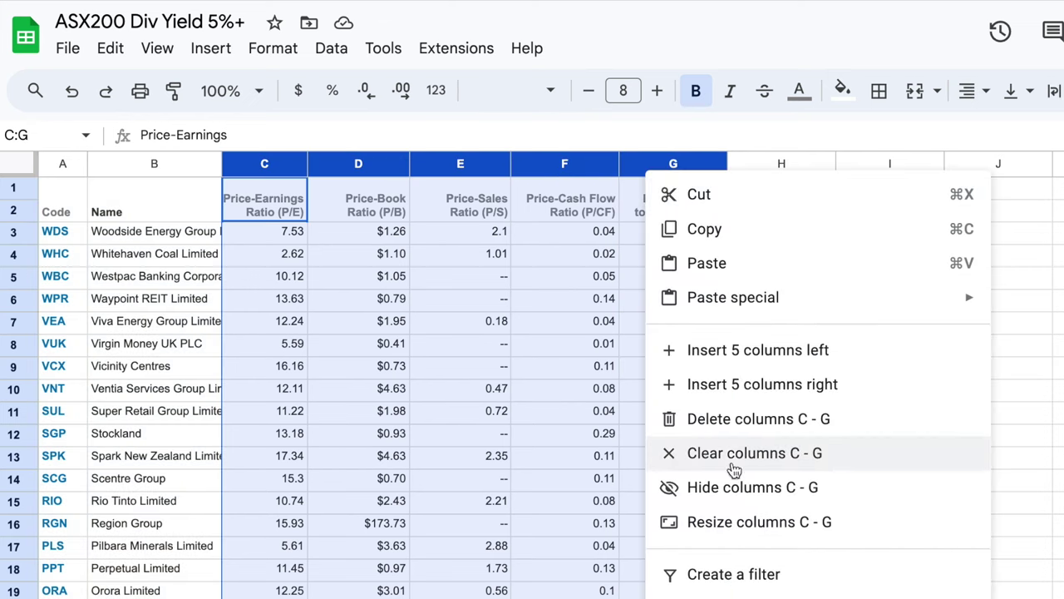
pyautogui.click(728, 418)
# - Add headers Dividend Yield, Dividend Stability and Price Growth 5 years in C2–E2
pyautogui.click(264, 204)
pyautogui.write('Divide')
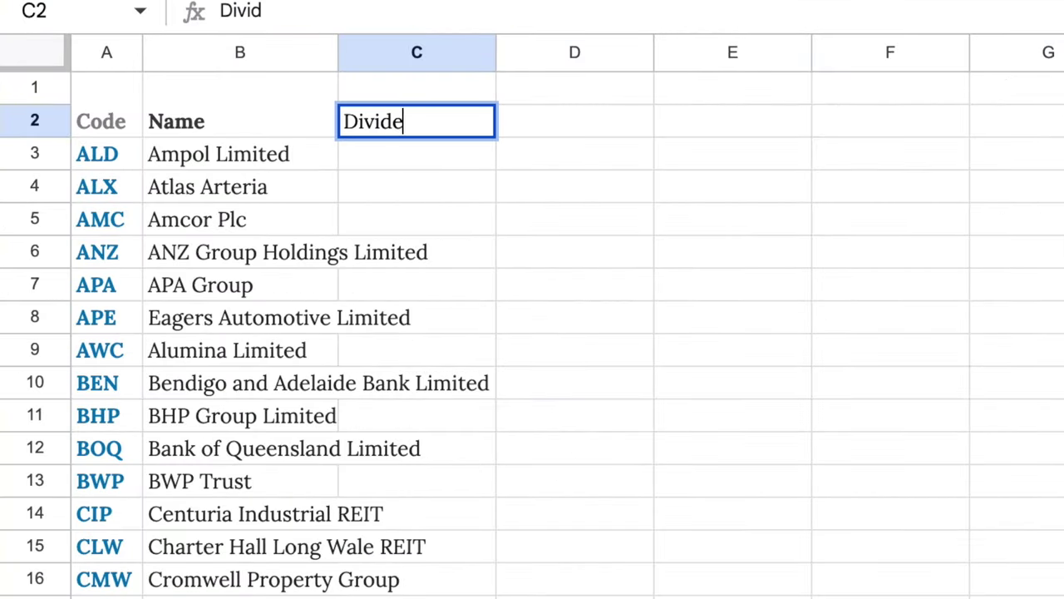
pyautogui.write('nd Yield')
pyautogui.press('Tab')
pyautogui.write('Div')
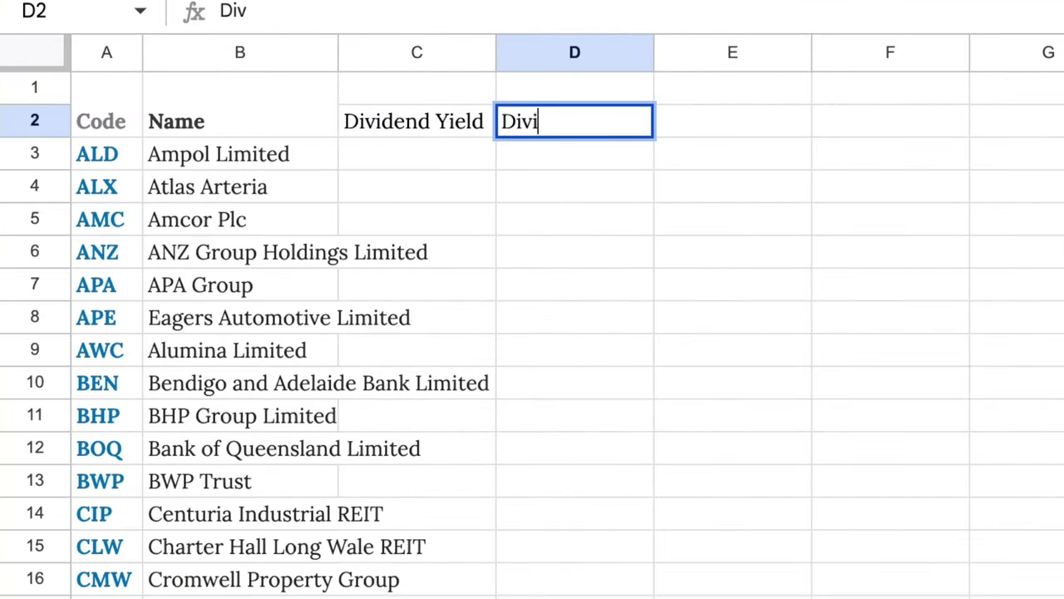
pyautogui.write('idend Stability')
pyautogui.press('Tab')
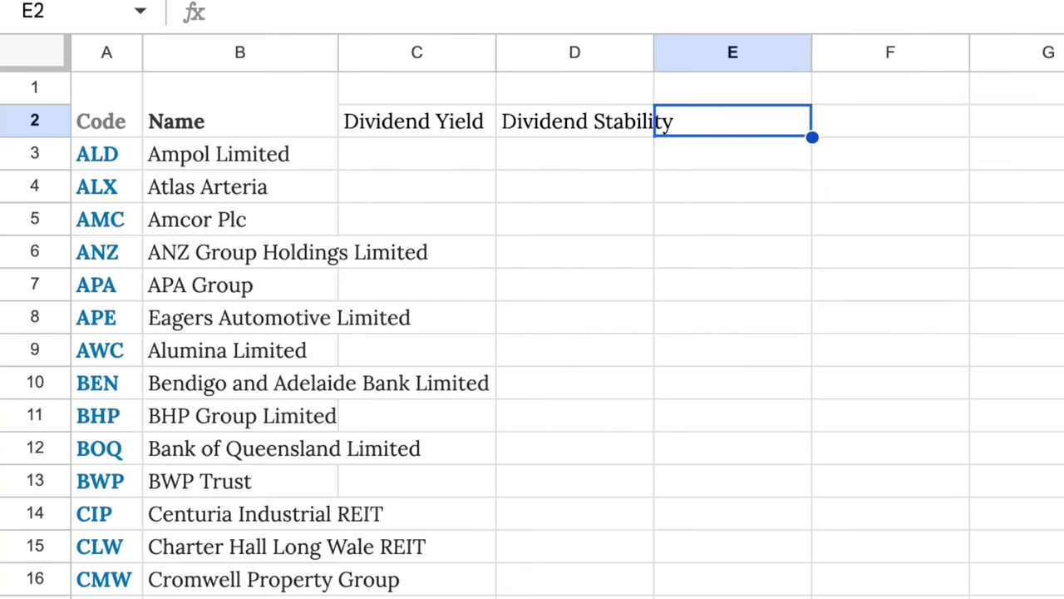
pyautogui.write('Price Growth 5')
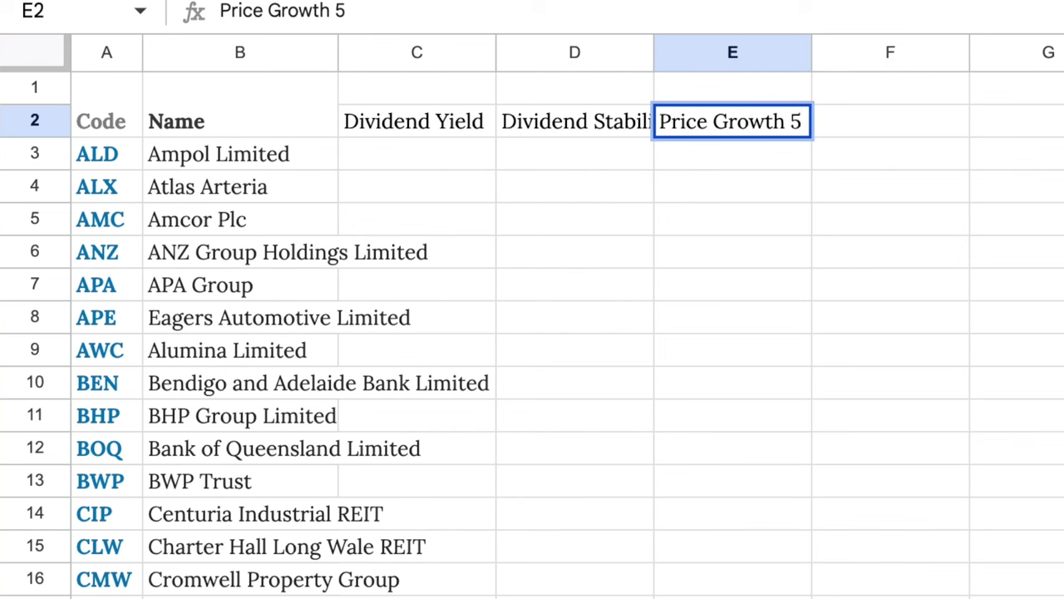
pyautogui.write('years')
pyautogui.press('Return')
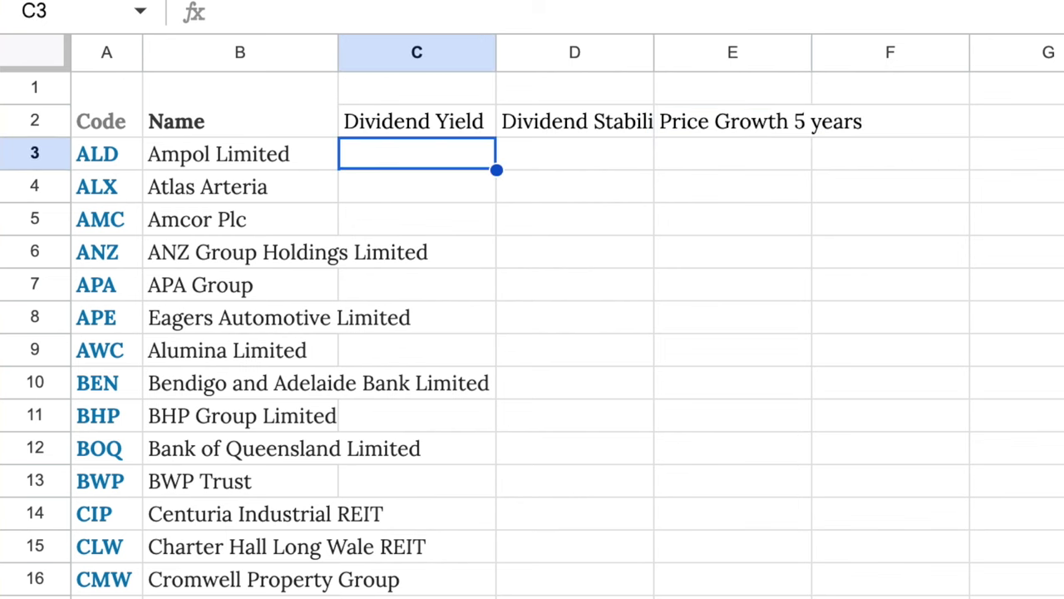
# - Record Ampol's 6.5% yield, 100% franking and yes stability
pyautogui.moveTo(136, 110); pyautogui.dragTo(119, 117)
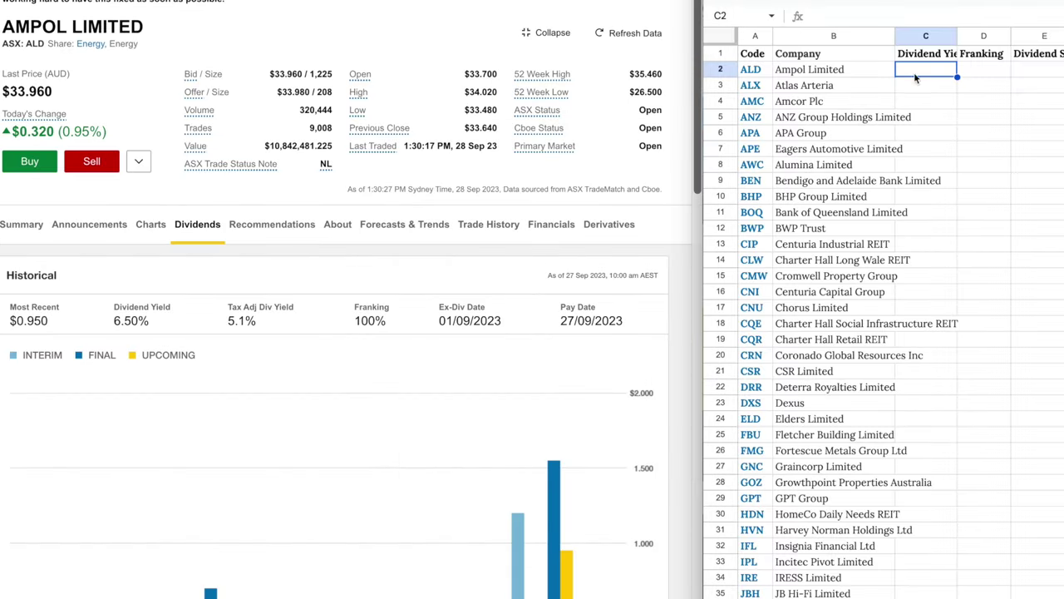
pyautogui.write('6.5%%')
pyautogui.press('Tab')
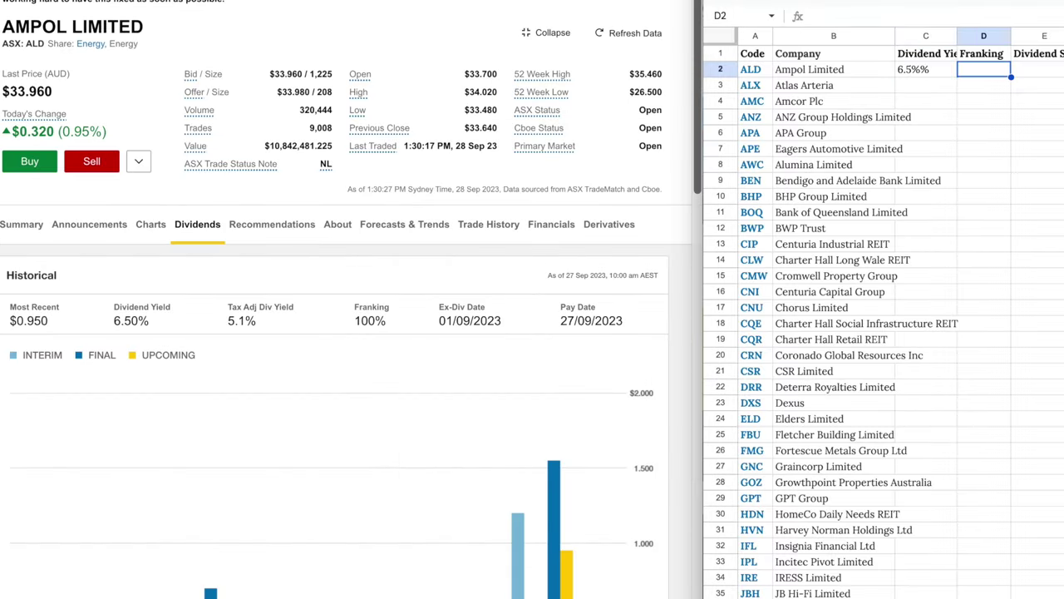
pyautogui.click(932, 74)
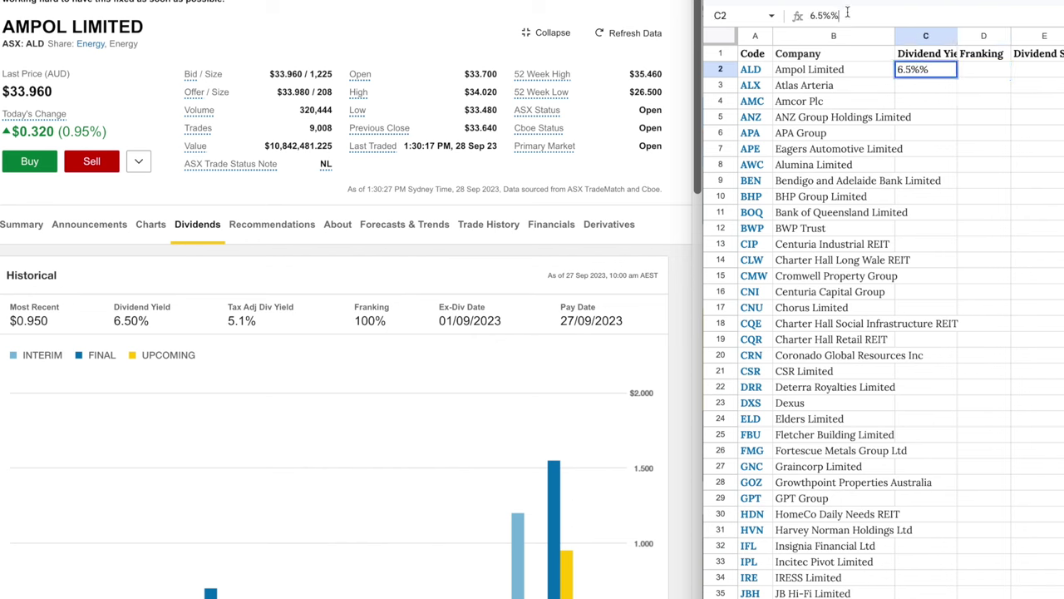
pyautogui.click(977, 70)
pyautogui.write('100')
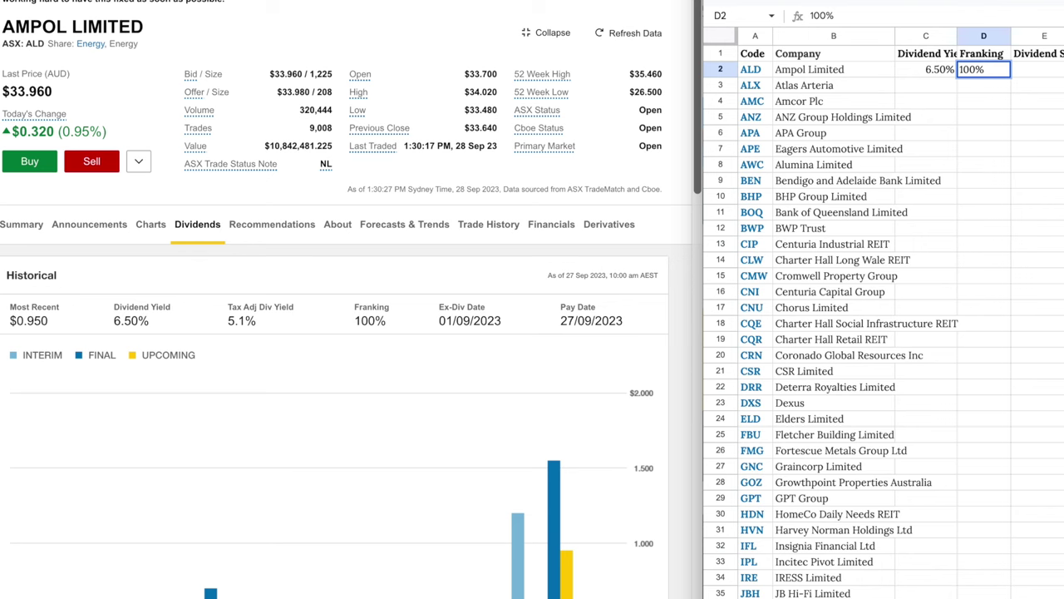
pyautogui.press('Tab')
pyautogui.scroll(-3, 537, 403)
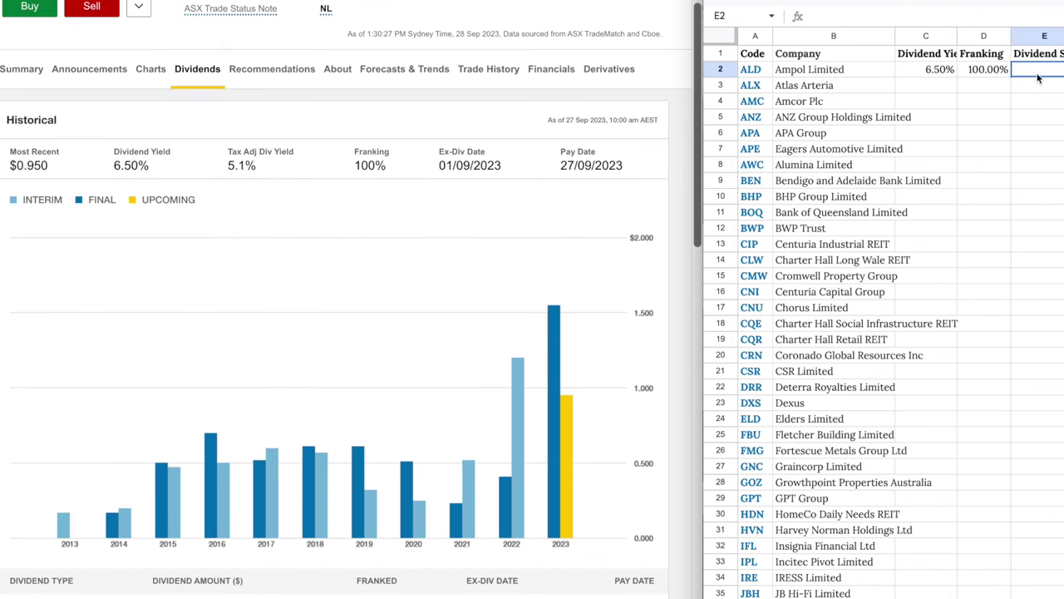
pyautogui.write('yes')
pyautogui.press('Return')
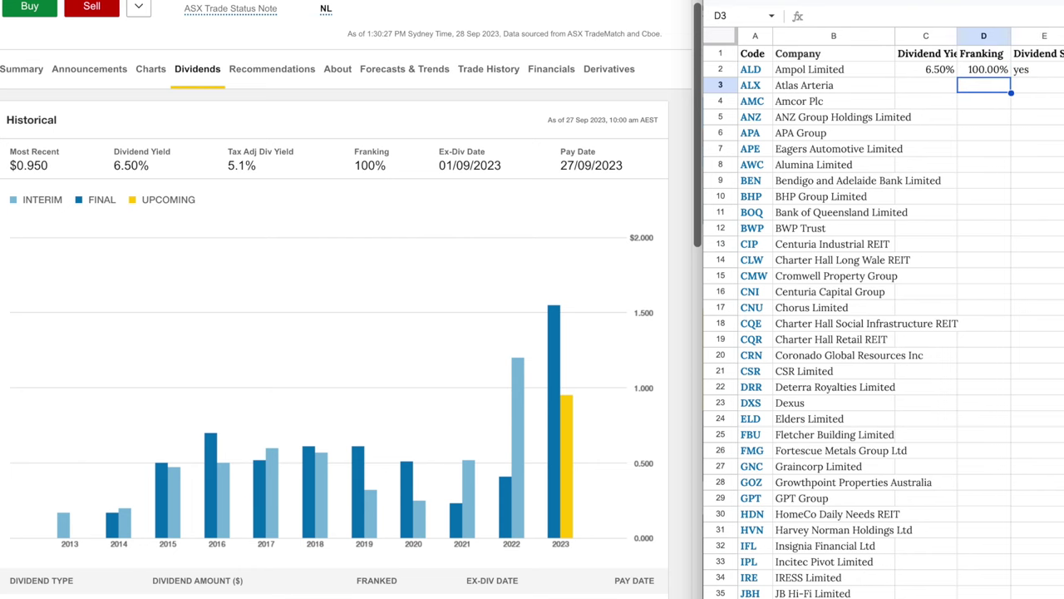
# - Record Atlas Arteria's 5.20% yield, 0% franking and yes stability
pyautogui.click(909, 91)
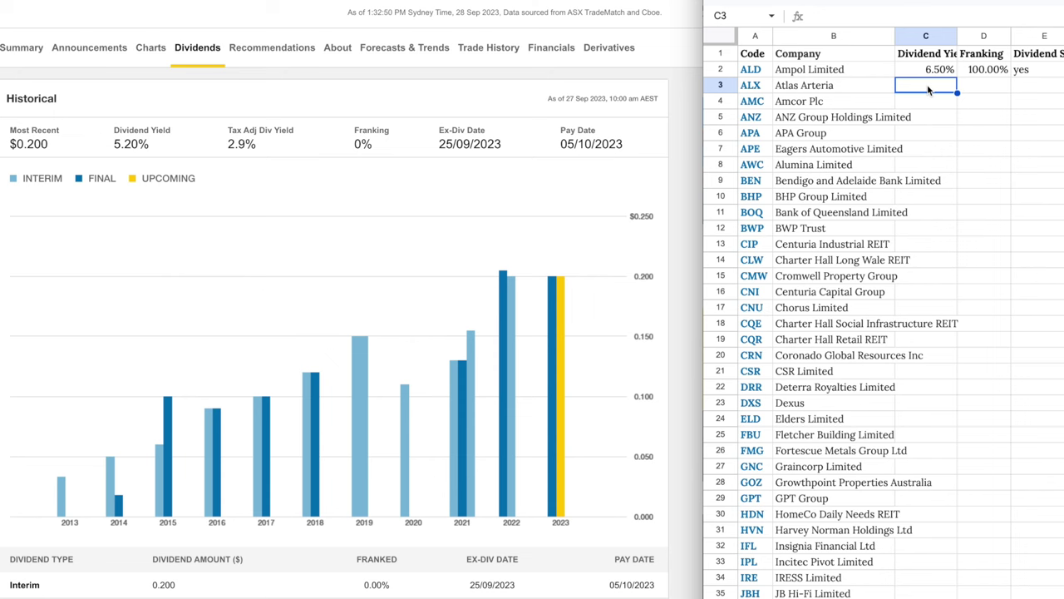
pyautogui.write('5.2')
pyautogui.press('Tab')
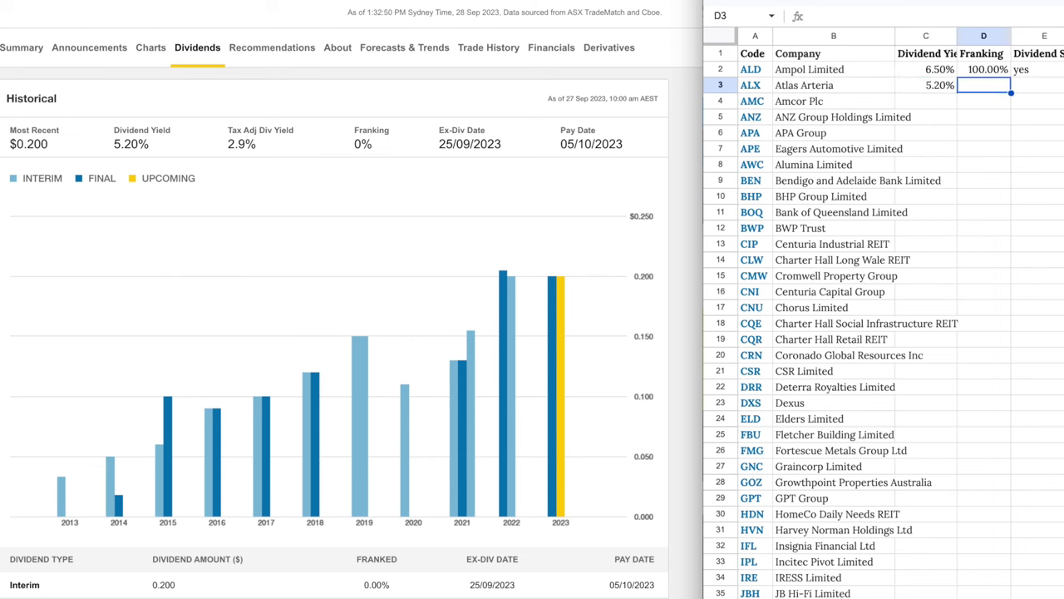
pyautogui.write('0')
pyautogui.press('Tab')
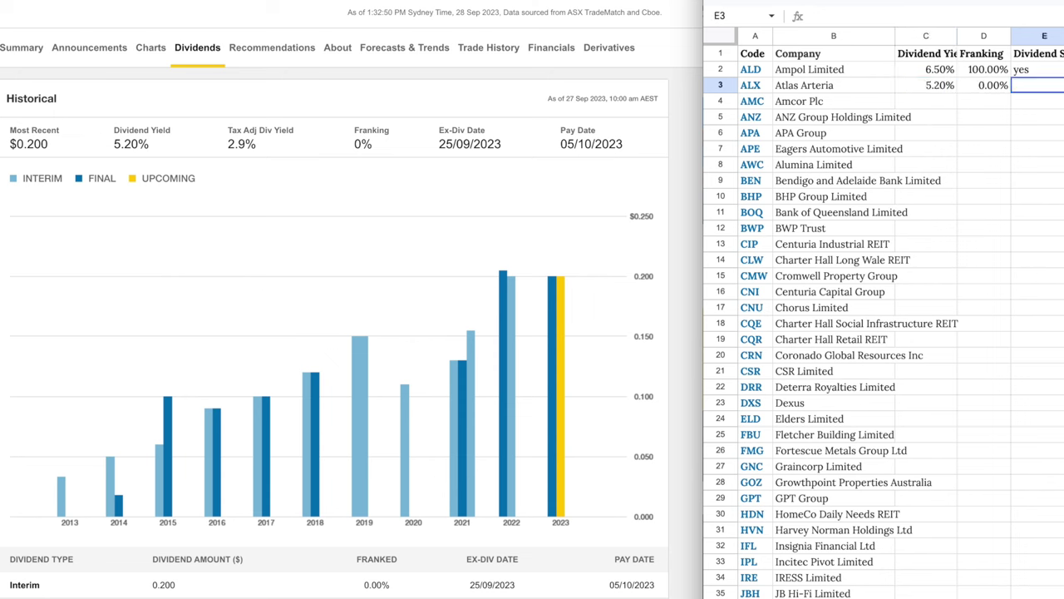
pyautogui.write('yes')
pyautogui.press('Return')
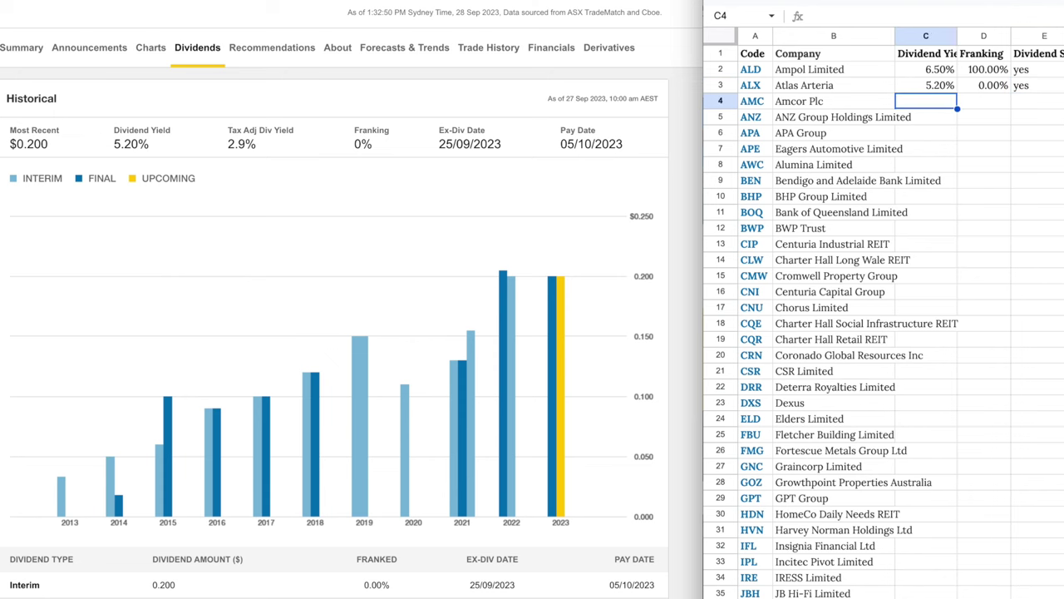
# - Look up Amcor (amc) in CommSec and enter BWP Trust's 5.30% yield
pyautogui.scroll(3, 501, 23)
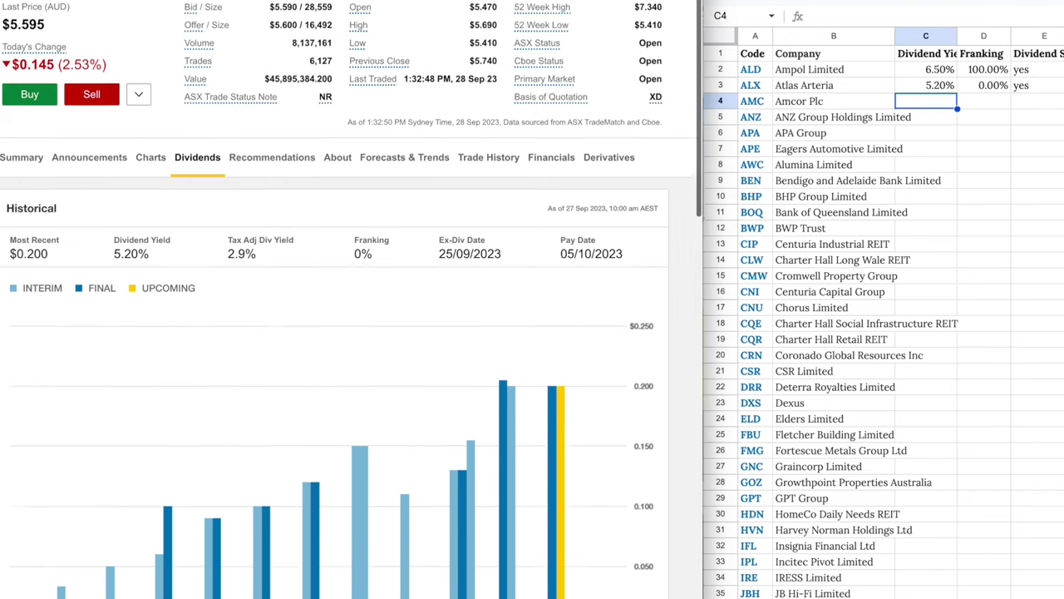
pyautogui.click(501, 23)
pyautogui.write('am')
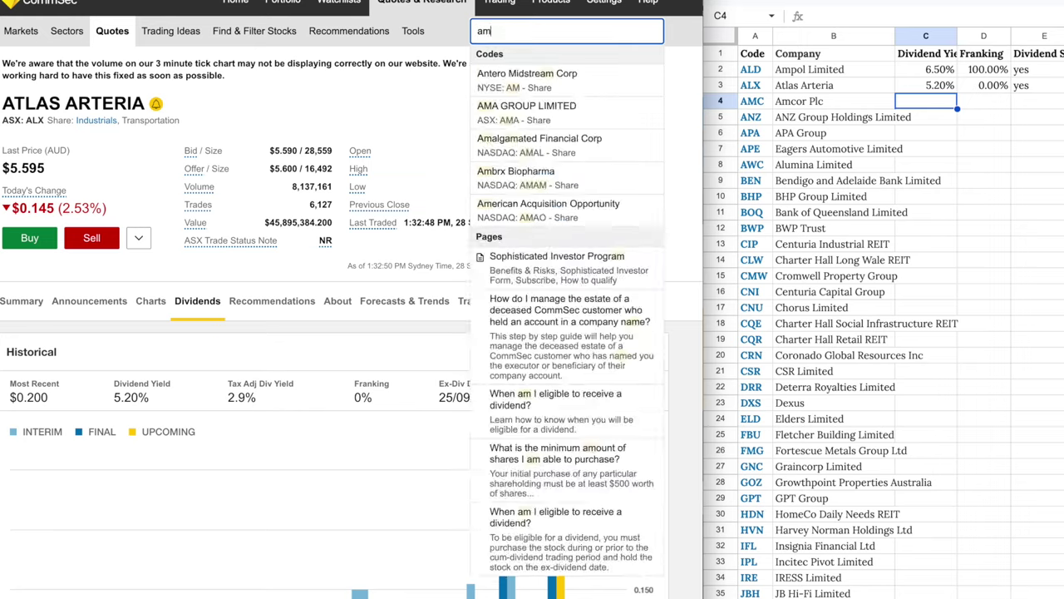
pyautogui.write('c')
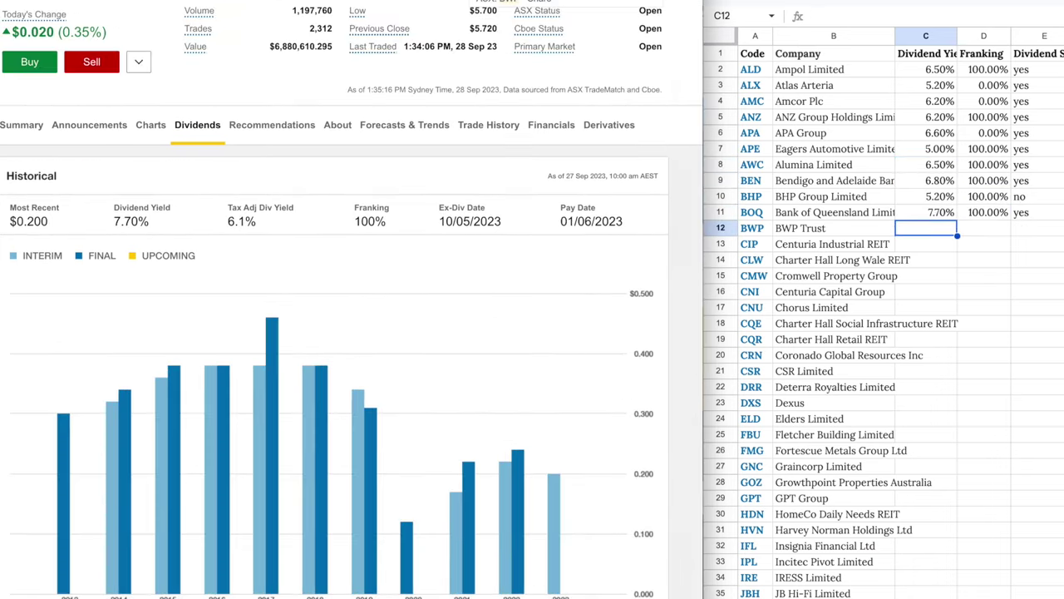
pyautogui.click(918, 230)
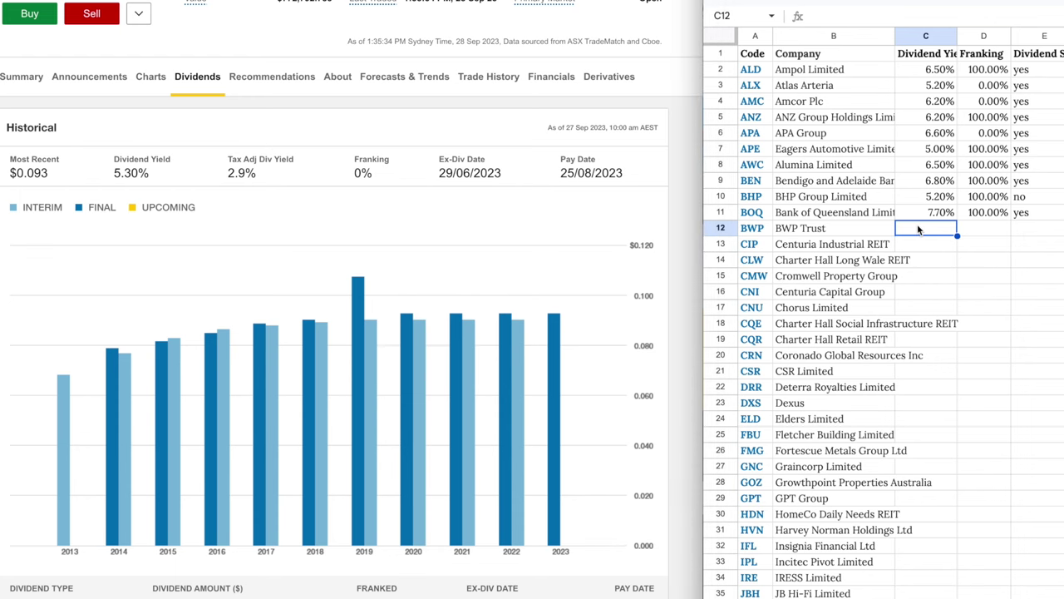
pyautogui.write('5.3%')
pyautogui.press('Tab')
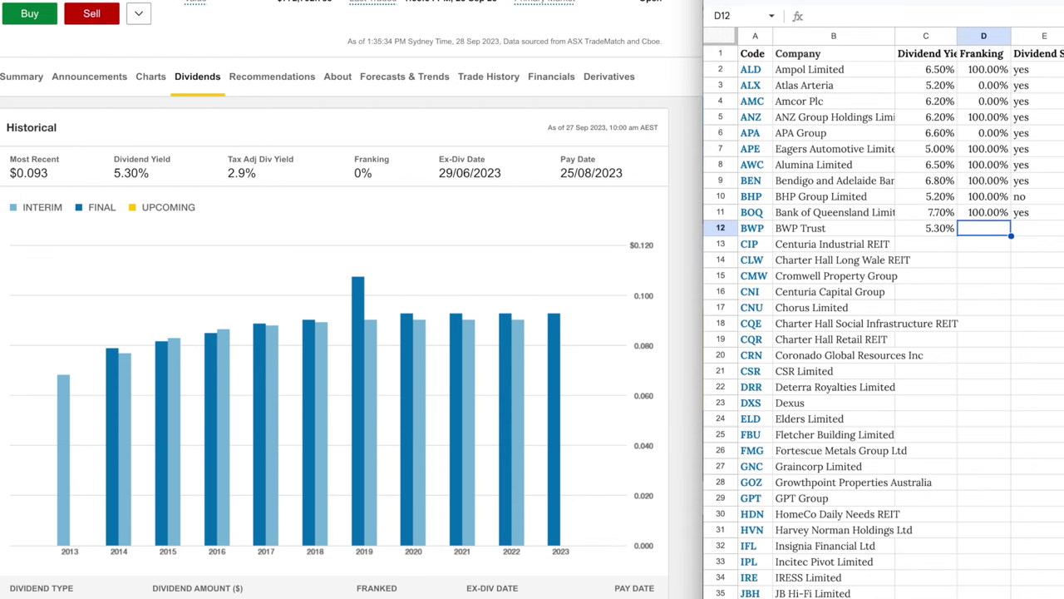
# - Fill the next rows: 0%/yes, then 5.1%/0%/no, then Charter Hall Long Wale REIT 8.1%/0%/yes
pyautogui.write('0%\tyes 5.1%\t0%\tno 8.1%')
pyautogui.press('Tab')
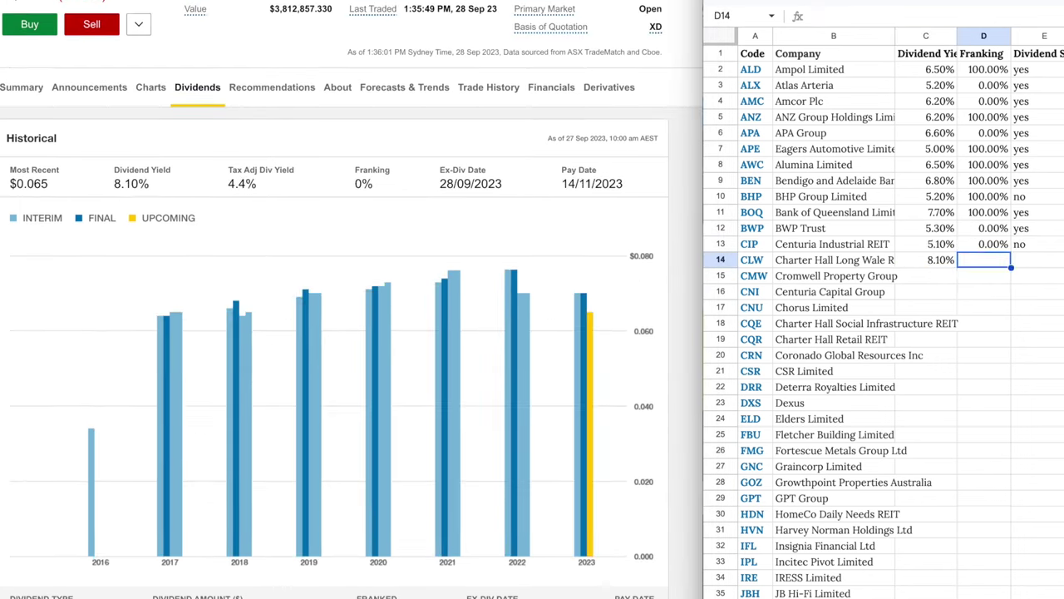
pyautogui.write('0%')
pyautogui.press('Tab')
pyautogui.write('yes')
pyautogui.press('Return')
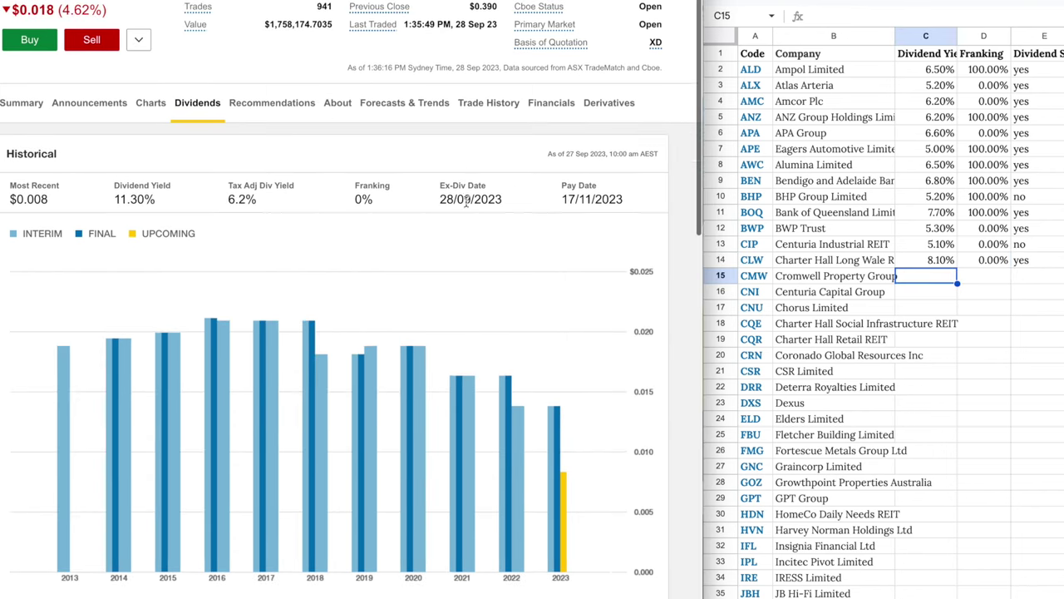
# - Record Cromwell Property Group's 11.30% yield, 0% franking and no stability
pyautogui.write('11.%3')
pyautogui.press('Tab')
pyautogui.write('0%')
pyautogui.press('Tab')
pyautogui.write('no')
pyautogui.press('Return')
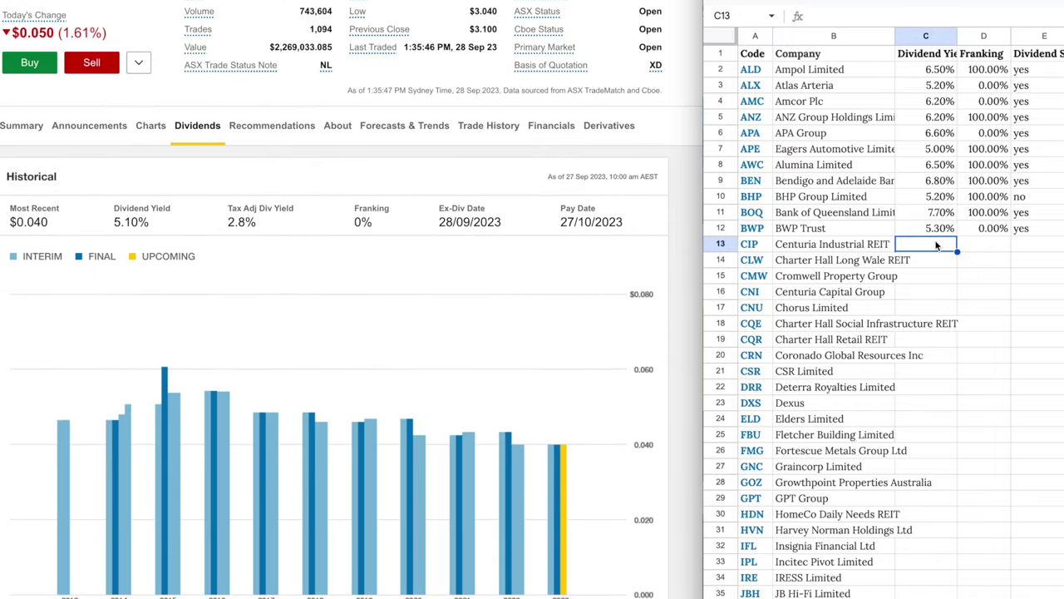
# - Record Centuria Industrial REIT's 5.10% yield, 0% franking and no stability
pyautogui.write('5.1%')
pyautogui.press('Tab')
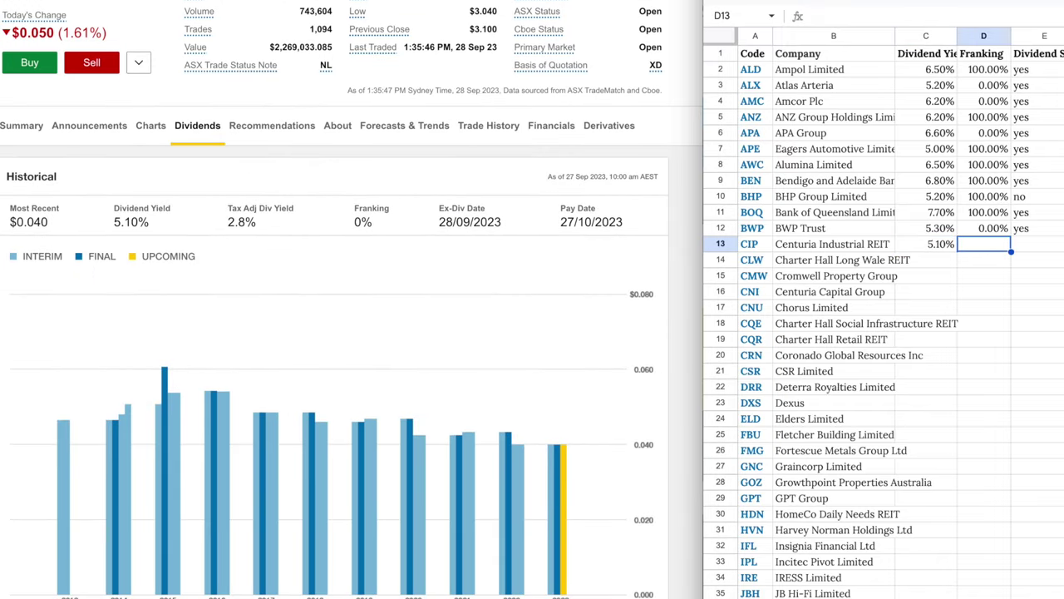
pyautogui.write('0')
pyautogui.press('Tab')
pyautogui.write('no')
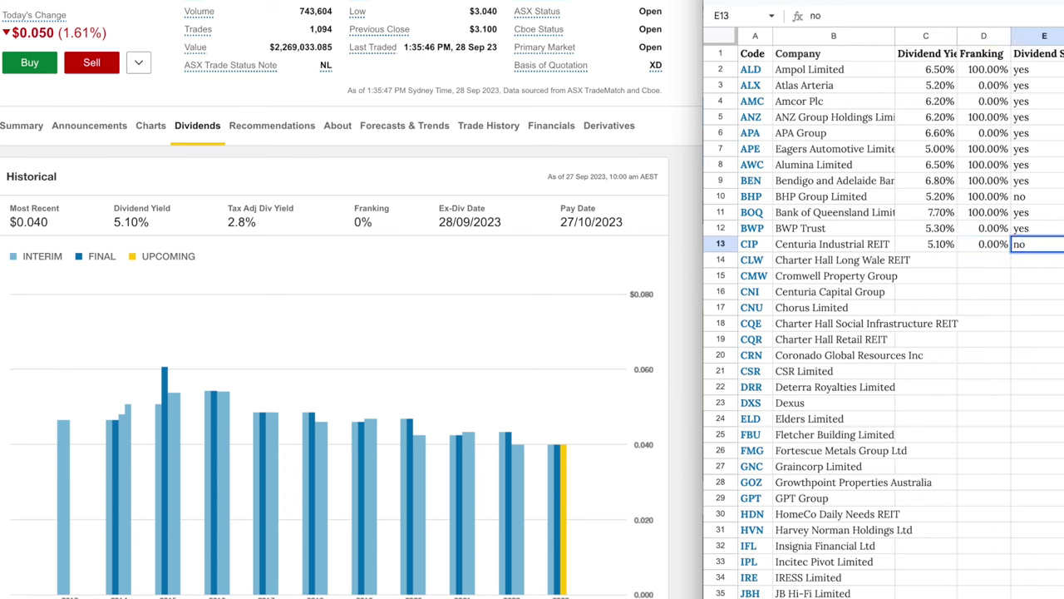
pyautogui.press('Return')
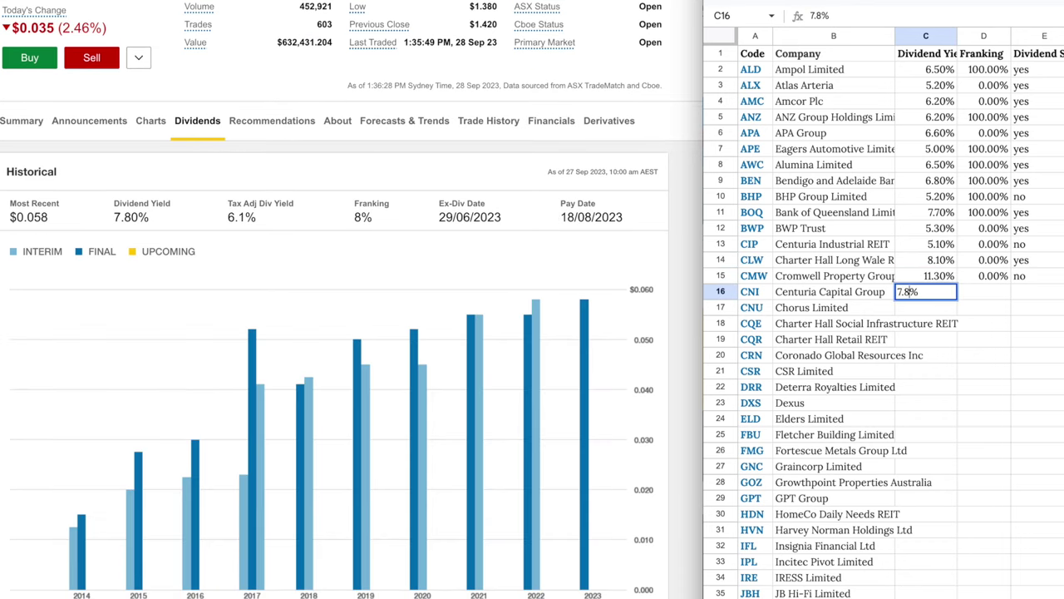
# - Confirm Centuria Capital (7.80%, 8%) and Deterra Royalties (6.10%, 100%, no)
pyautogui.press('Tab')
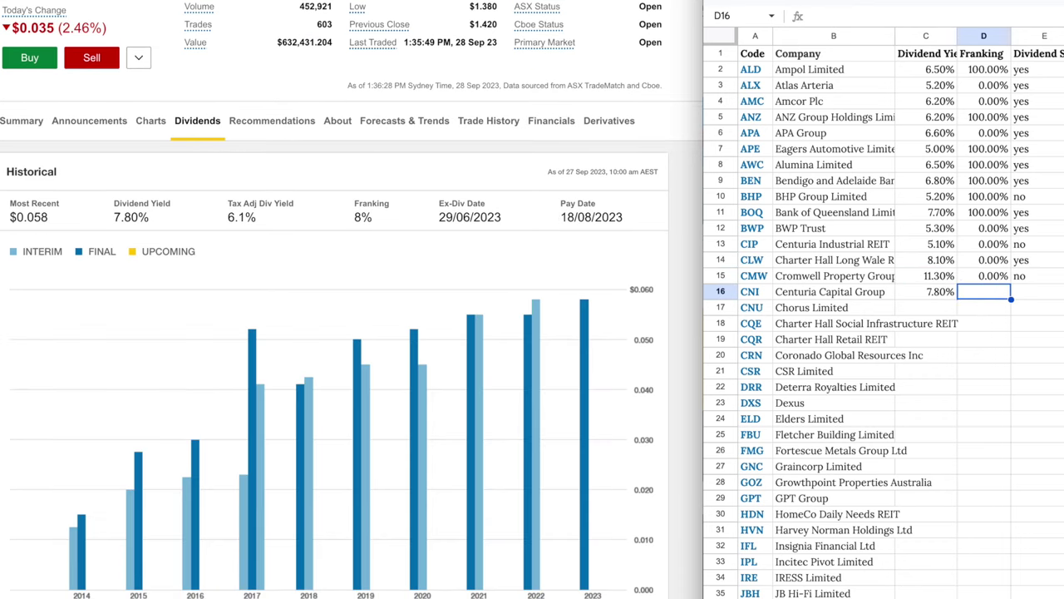
pyautogui.press('Tab')
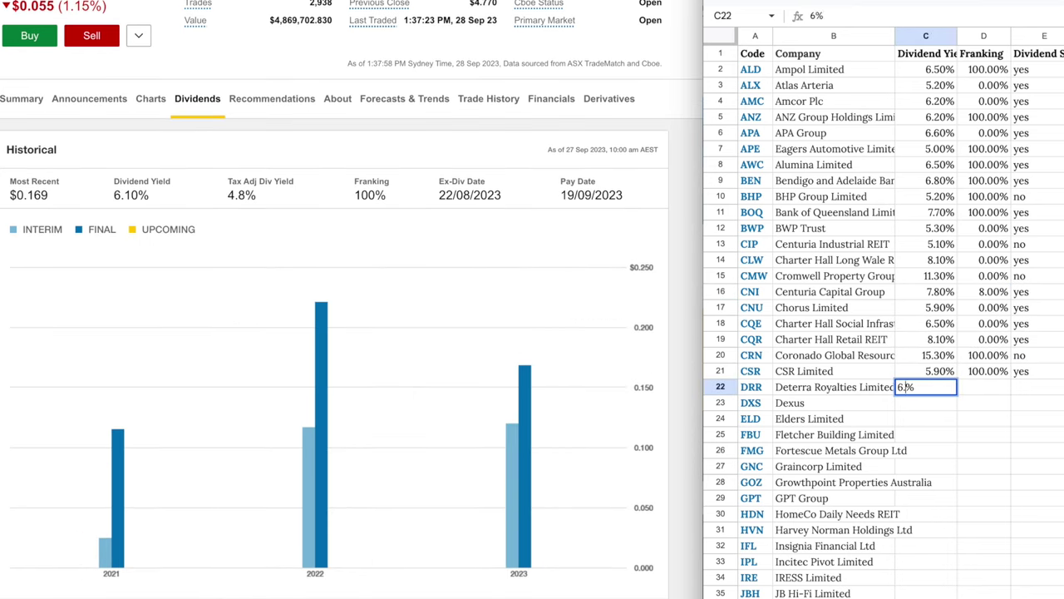
pyautogui.press('Tab')
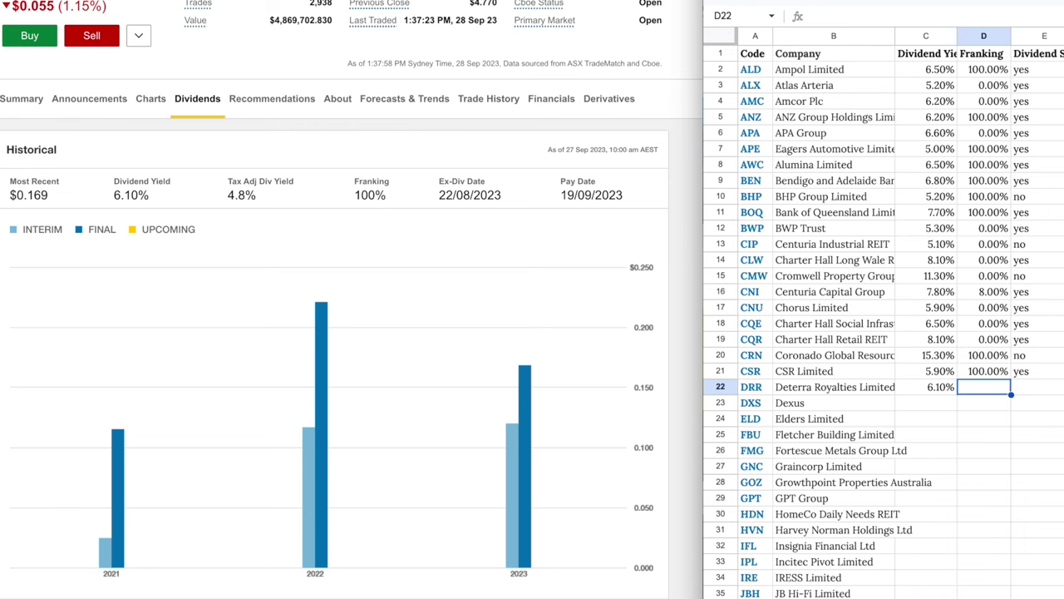
pyautogui.write('100')
pyautogui.press('Tab')
pyautogui.write('no')
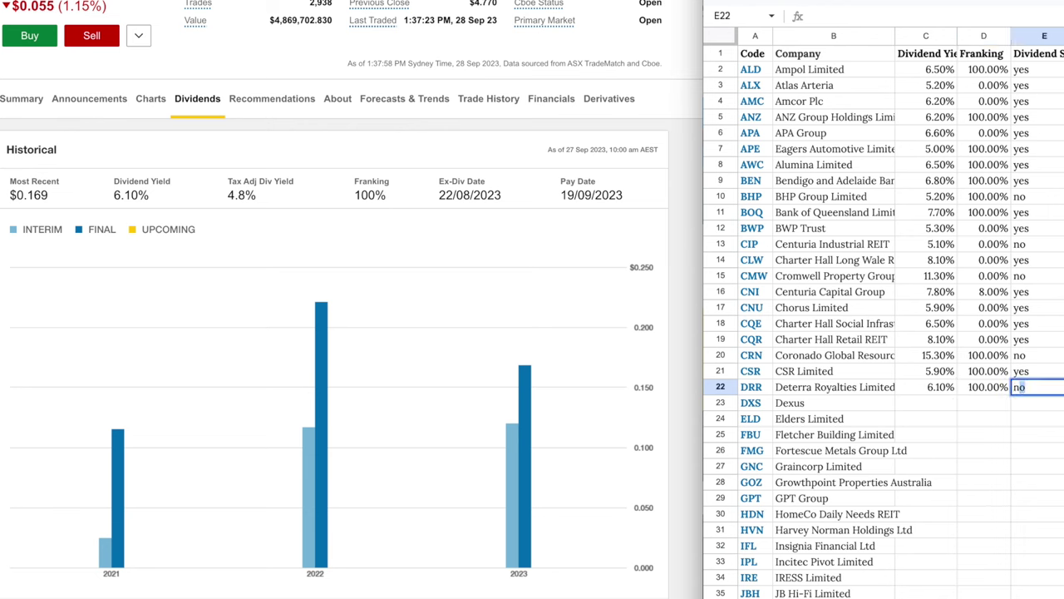
pyautogui.press('Return')
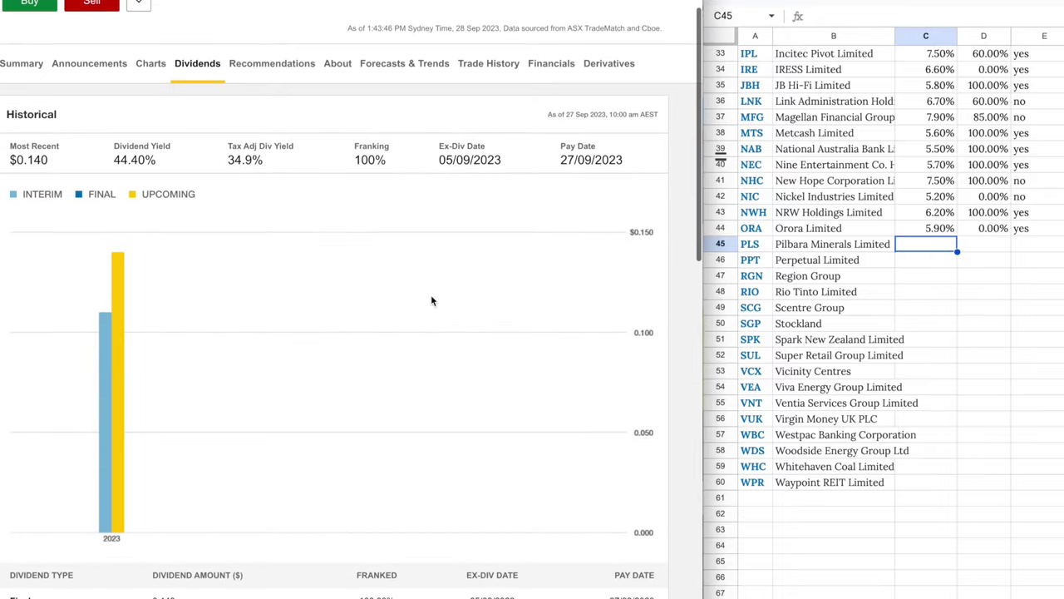
# - Record Pilbara Minerals' 44.40% dividend yield and review the remaining rows
pyautogui.write('44.40')
pyautogui.press('Tab')
pyautogui.write('100')
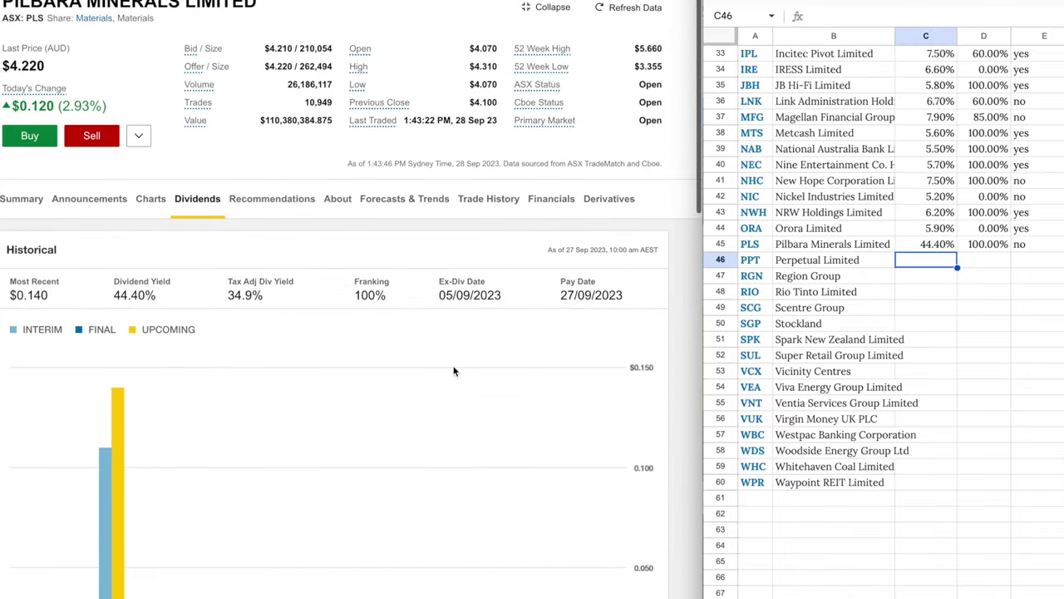
pyautogui.scroll(-3, 454, 371)
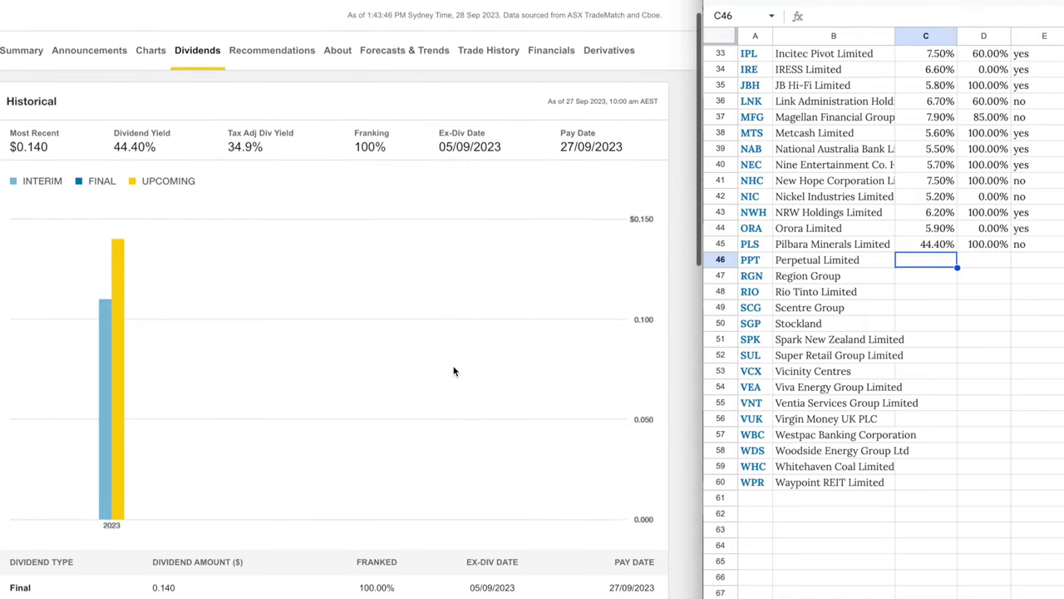
pyautogui.scroll(2, 453, 371)
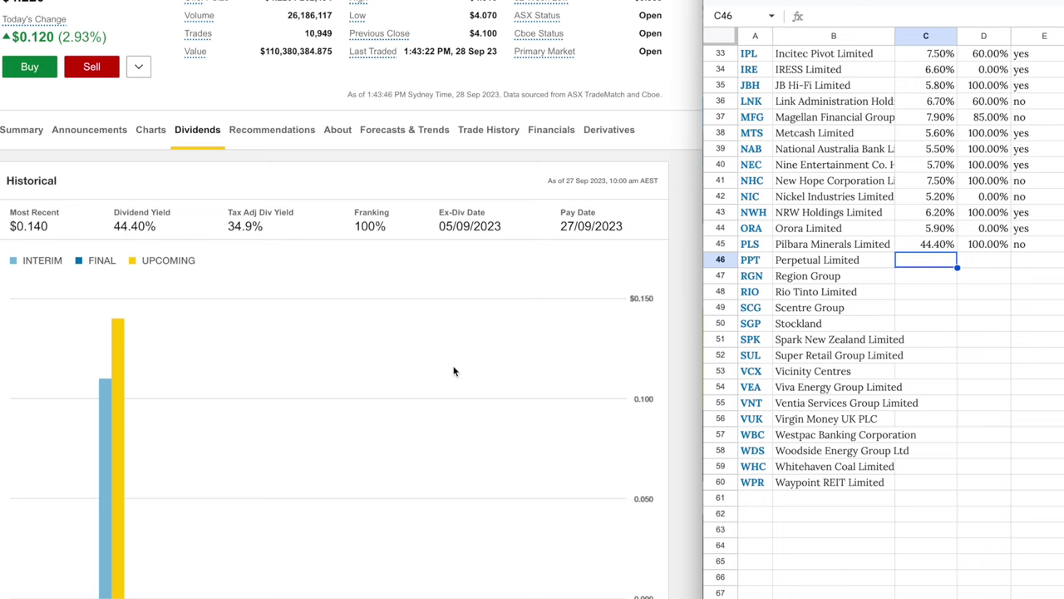
pyautogui.scroll(-2, 453, 371)
pyautogui.scroll(2, 453, 371)
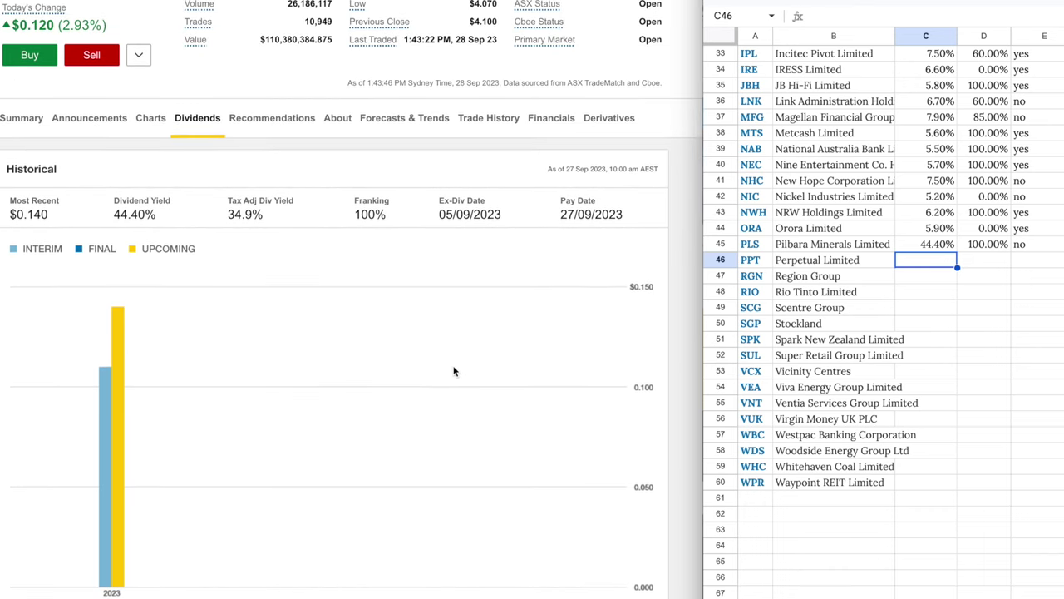
# - Finish the entries through Ventia and sort the table by column E
pyautogui.scroll(-1, 453, 371)
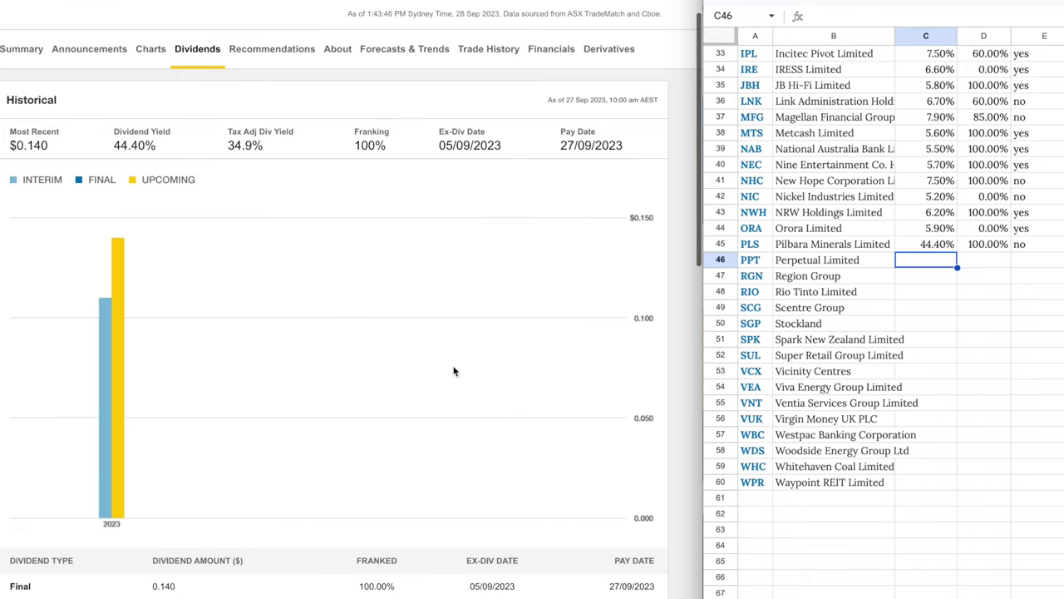
pyautogui.scroll(1, 453, 371)
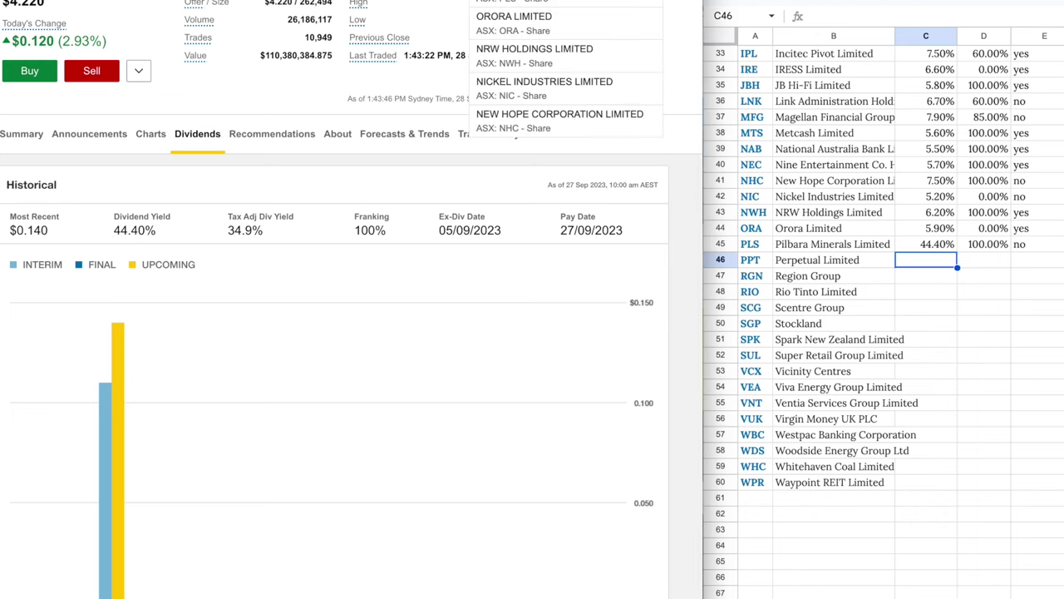
pyautogui.write('PPT')
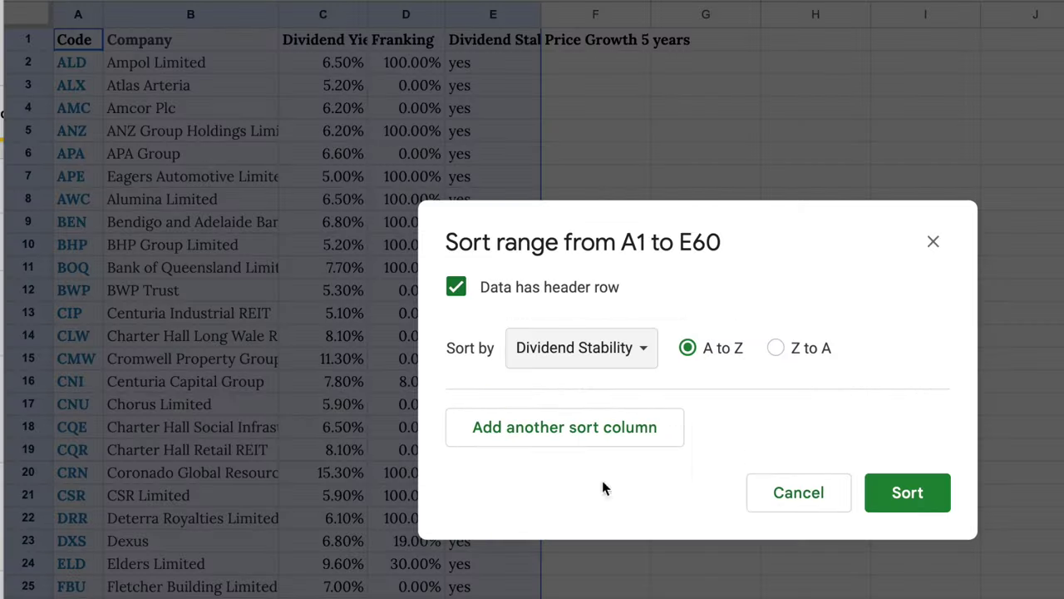
pyautogui.click(910, 493)
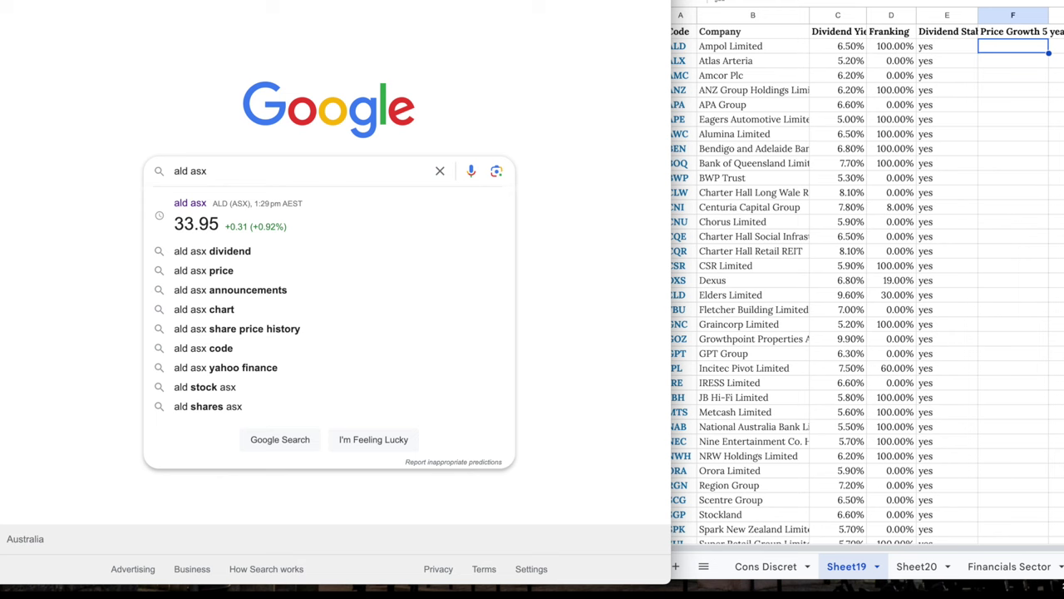
# - Open the 'ald asx' search result and show Ampol's 13.61% five-year price change
pyautogui.click(200, 224)
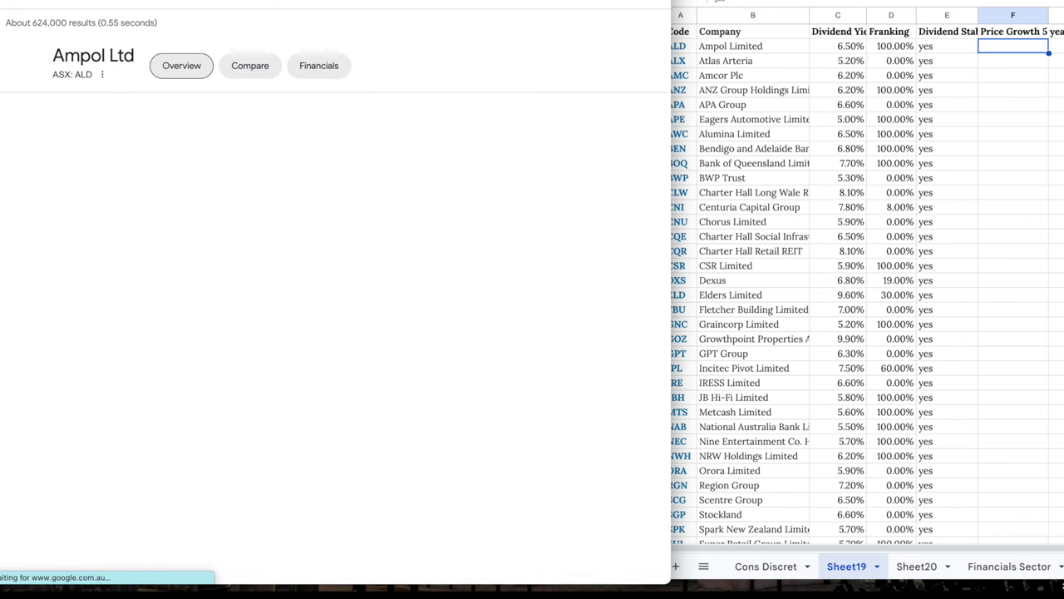
pyautogui.click(236, 210)
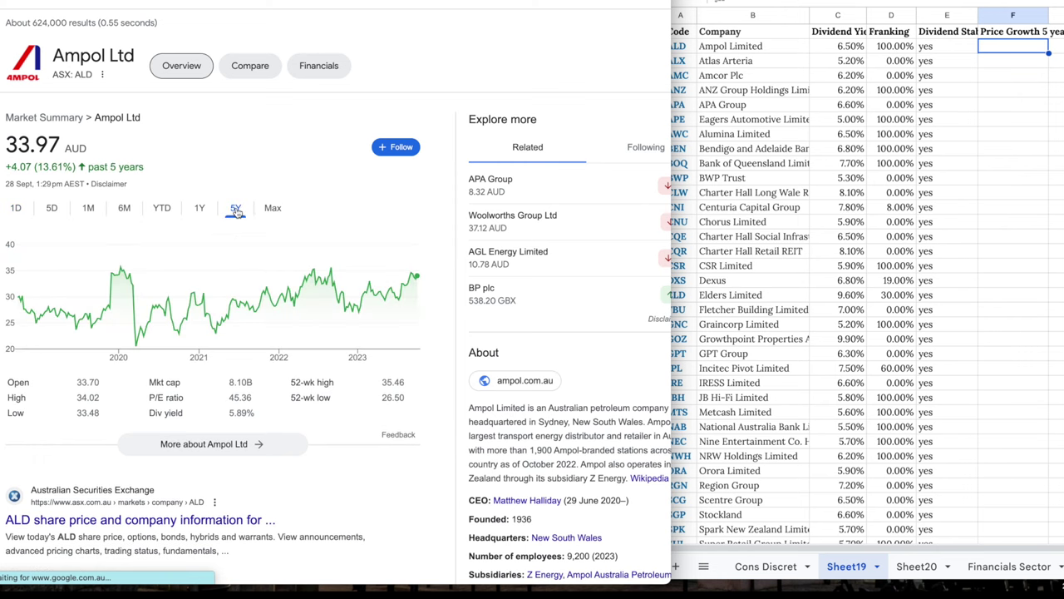
pyautogui.moveTo(122, 275)
pyautogui.write('13.61')
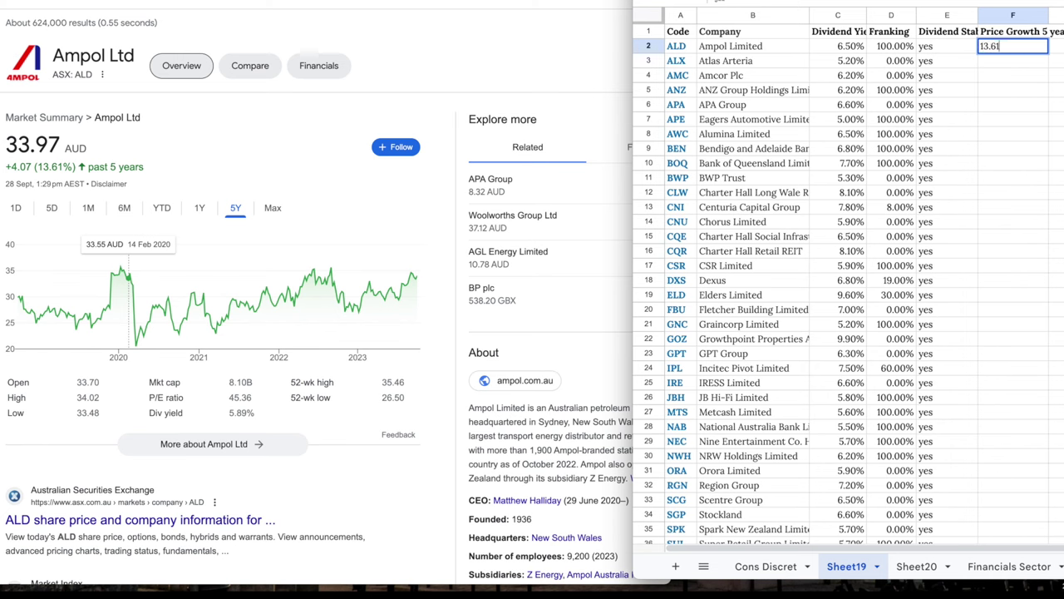
# - Enter Ampol's 13.61% growth and an ASX200 benchmark row showing 13.16%
pyautogui.press('Return')
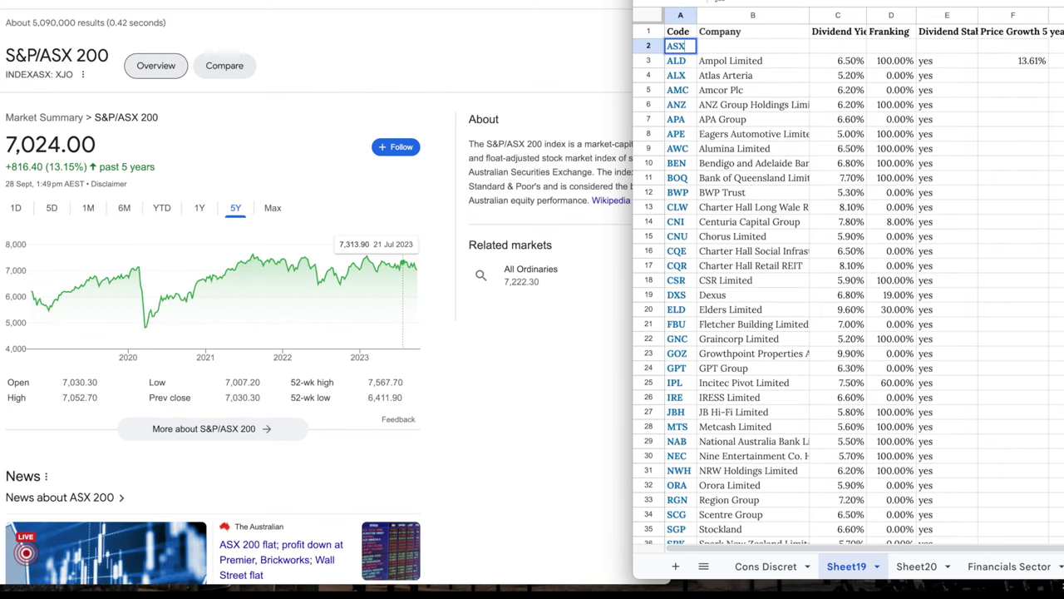
pyautogui.press('Tab')
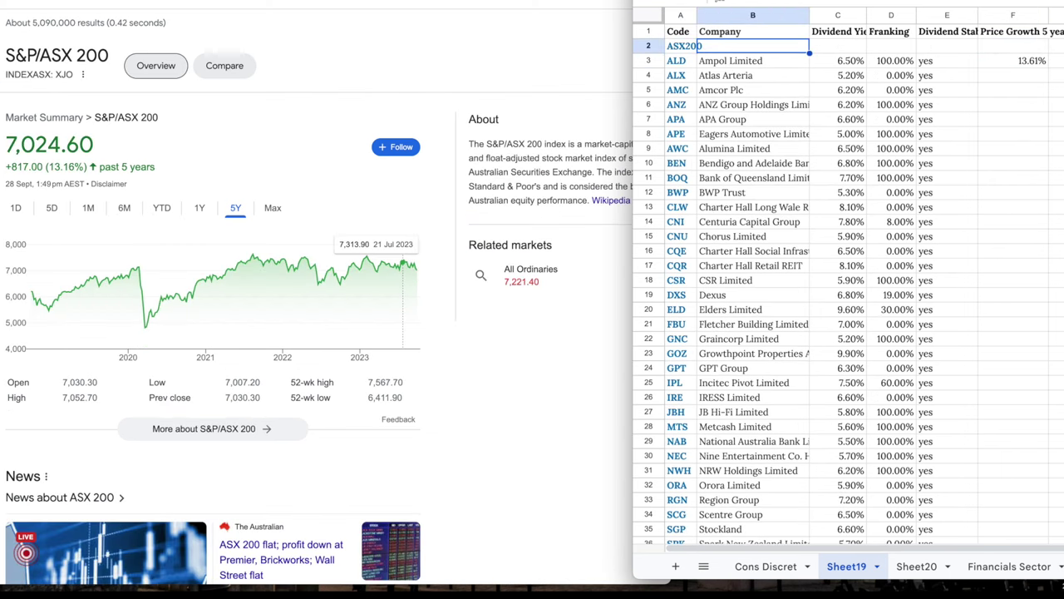
pyautogui.press('Tab')
pyautogui.press('Tab')
pyautogui.press('Tab')
pyautogui.press('Tab')
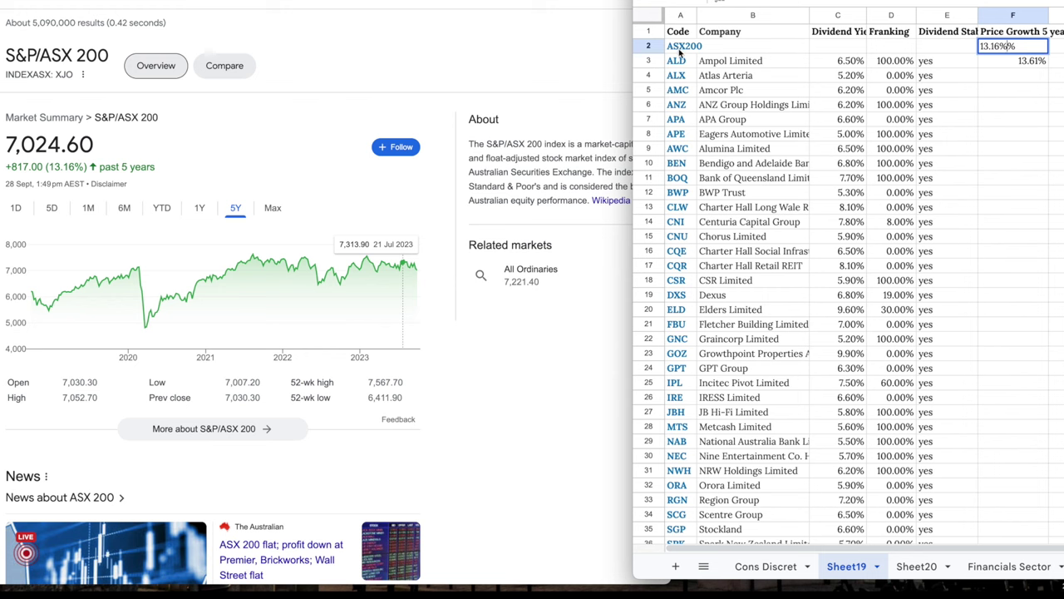
pyautogui.press('Return')
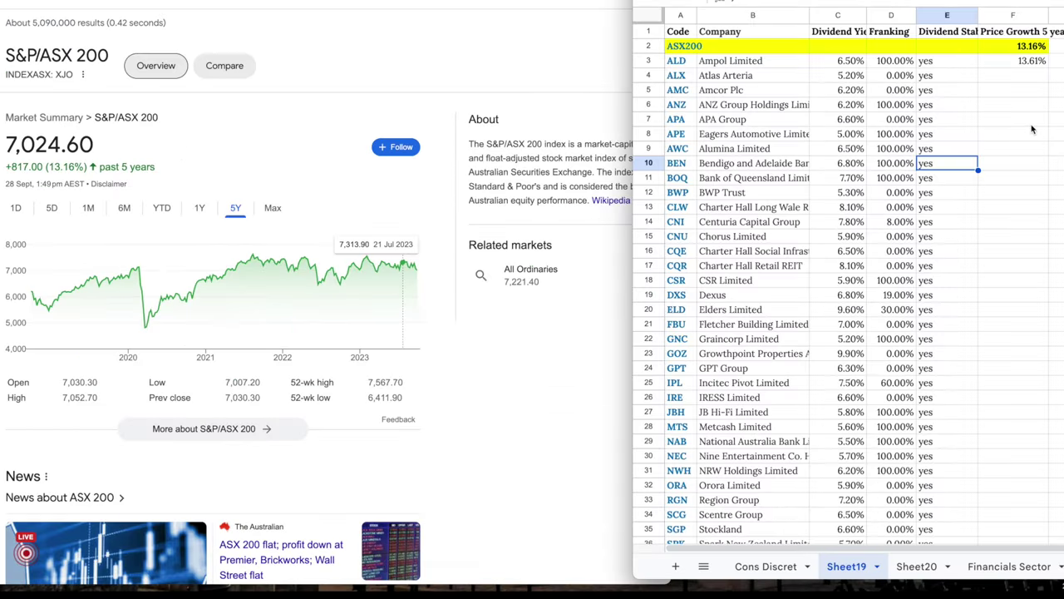
pyautogui.click(1005, 77)
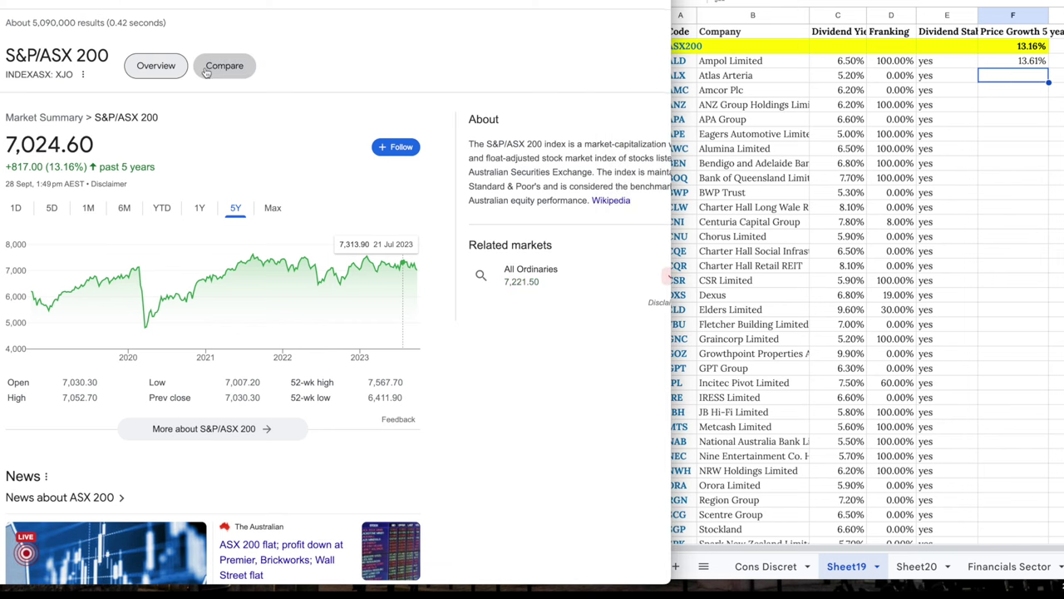
# - Look up Atlas Arteria and record its negative five-year growth (85)
pyautogui.hotkey('alt', 'Tab')
pyautogui.press('Return')
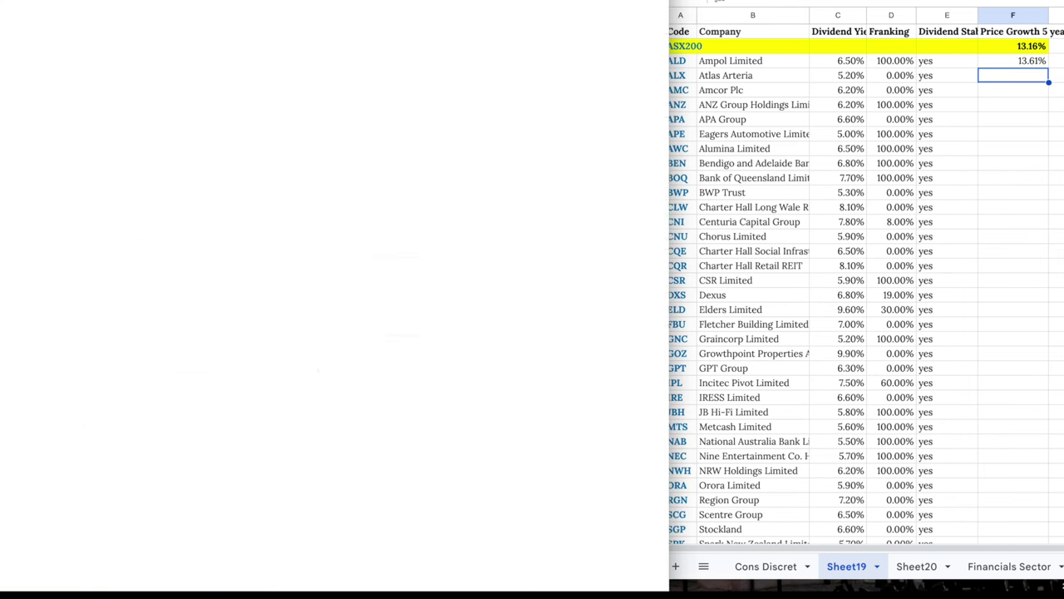
pyautogui.click(1019, 79)
pyautogui.write('85')
pyautogui.press('Return')
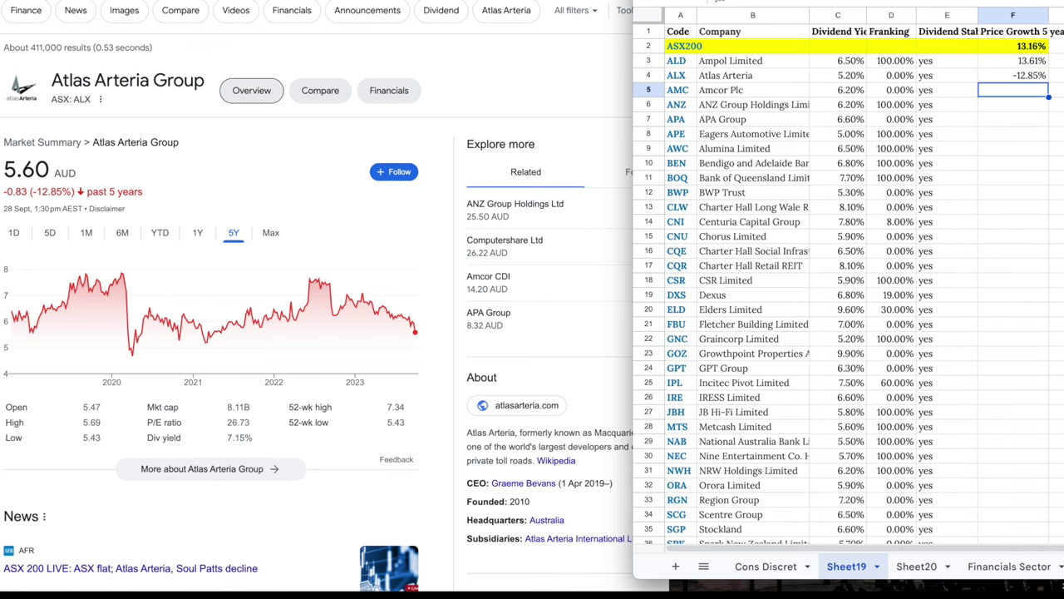
pyautogui.hotkey('alt', 'Tab')
# - Look up Amcor and record its 3.84% five-year growth
pyautogui.write('amc')
pyautogui.press('Return')
pyautogui.click(1016, 95)
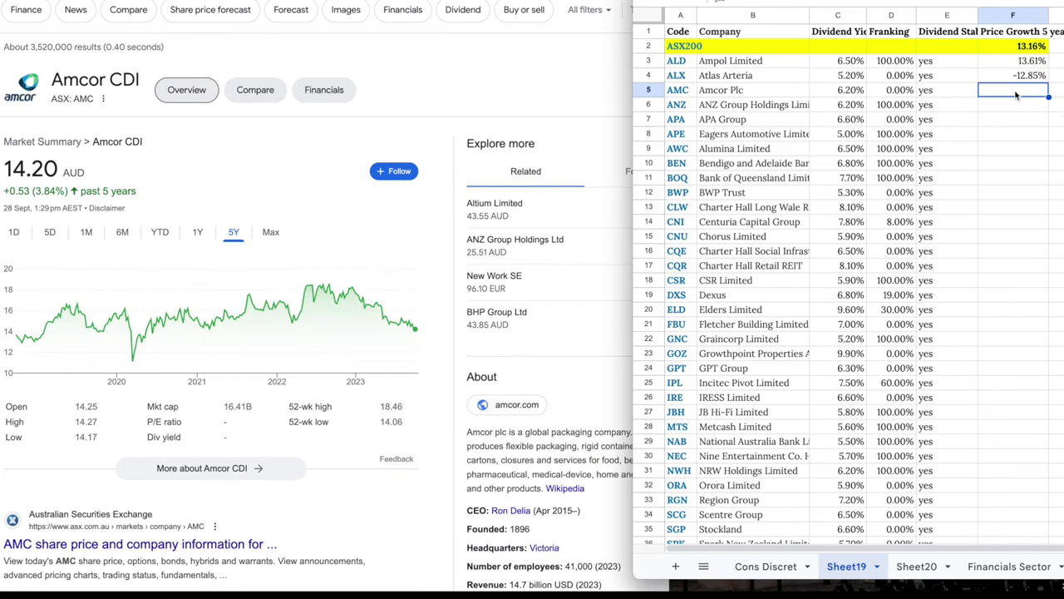
pyautogui.write('3.84%')
pyautogui.press('Return')
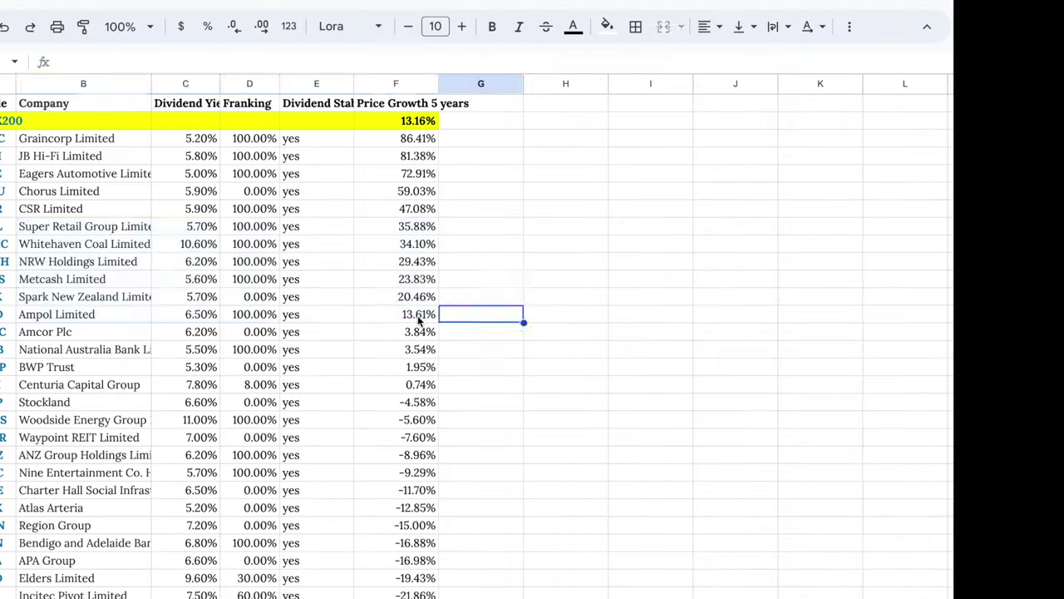
# - Shade rows 3–13, the top eleven growth stocks, light orange
pyautogui.moveTo(417, 315); pyautogui.dragTo(50, 138)
pyautogui.click(608, 25)
pyautogui.click(670, 141)
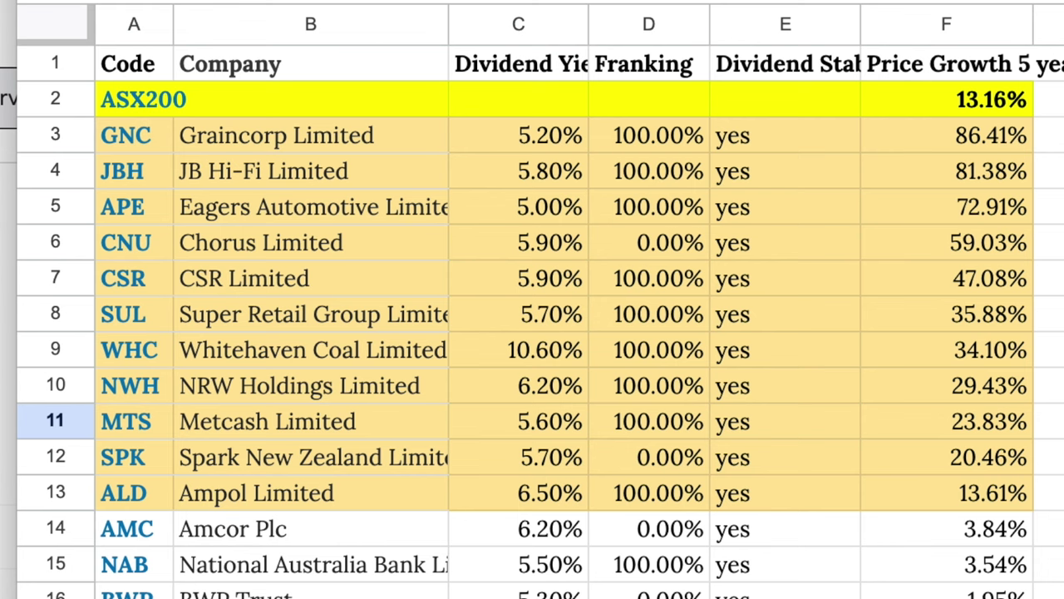
# - Select the top eleven stocks' franking, yield, column E and growth values to review
pyautogui.moveTo(609, 146); pyautogui.dragTo(622, 492)
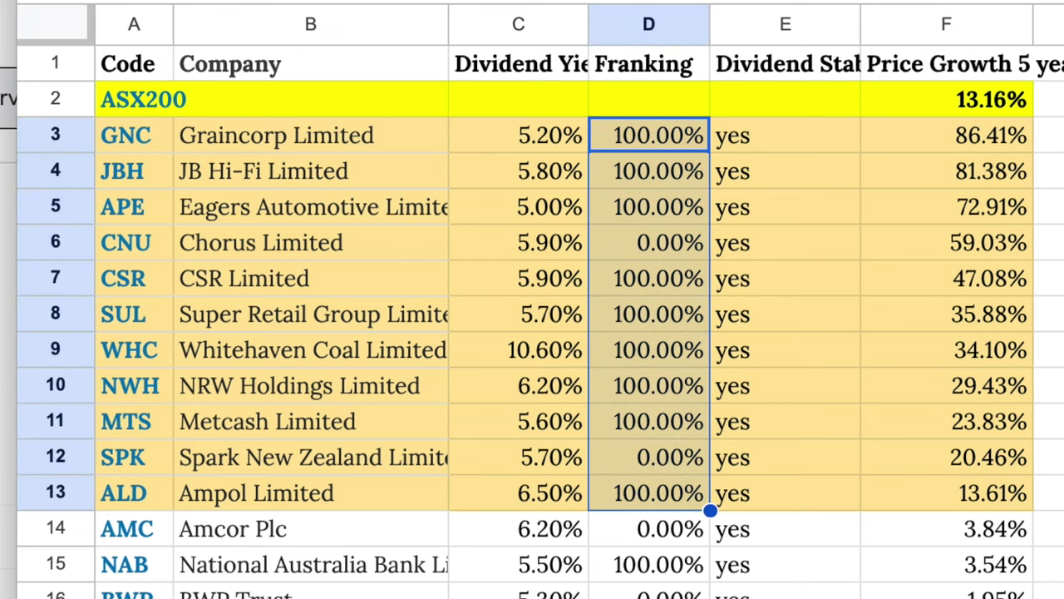
pyautogui.moveTo(480, 146); pyautogui.dragTo(495, 489)
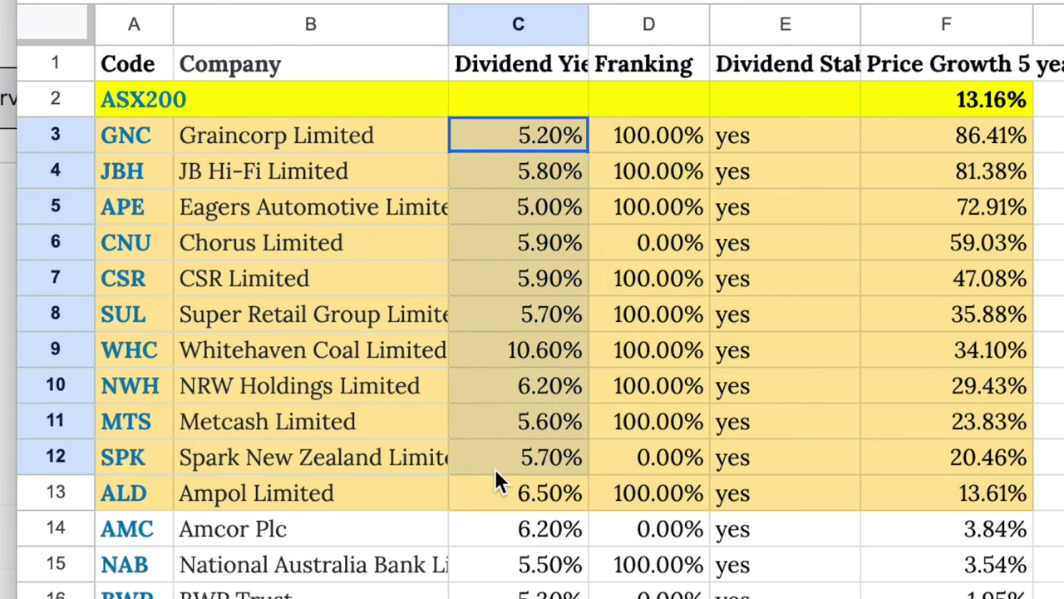
pyautogui.moveTo(773, 163); pyautogui.dragTo(794, 492)
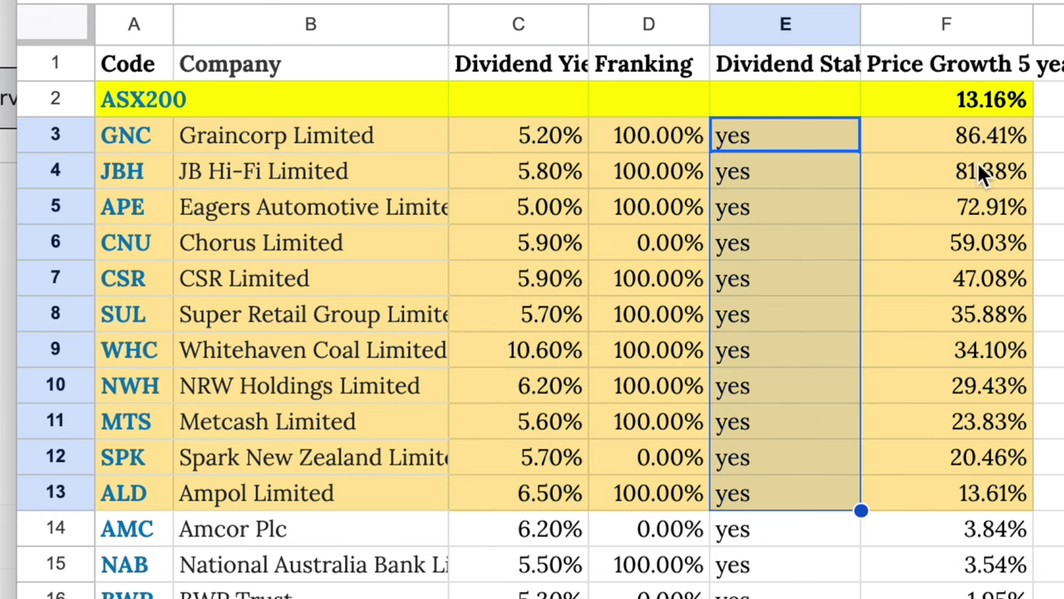
pyautogui.moveTo(977, 162); pyautogui.dragTo(947, 499)
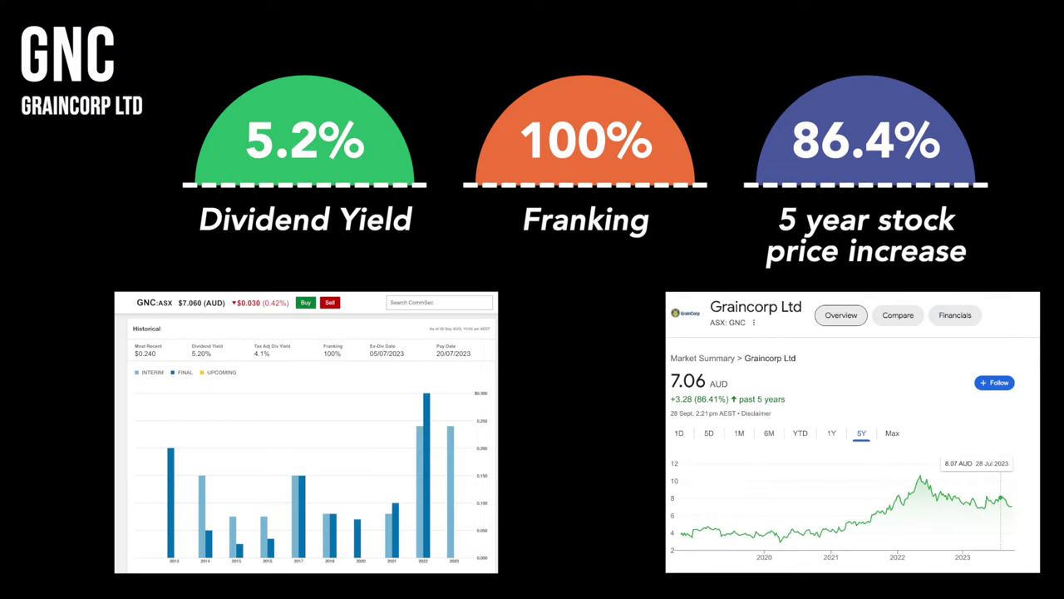